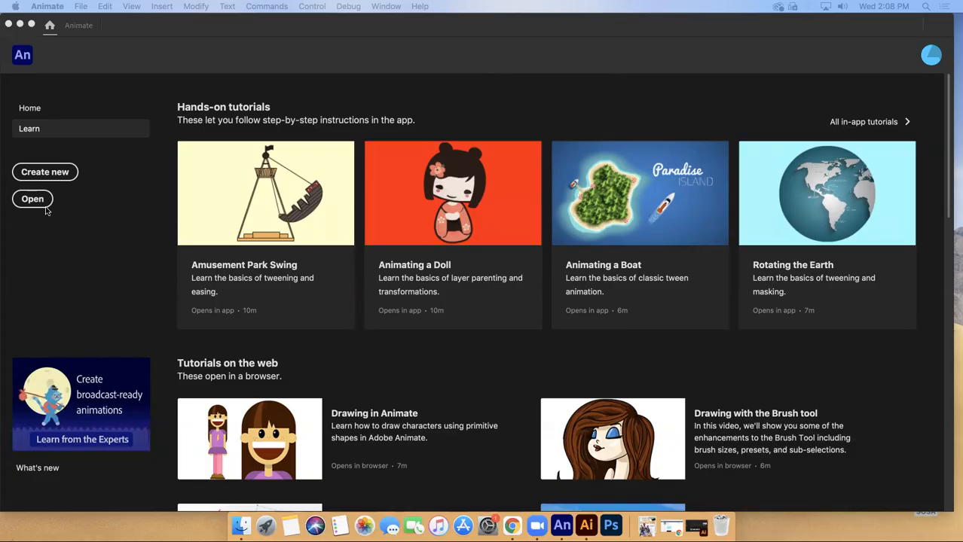
- Create a new Character Animation document from the Standard 640 x 480 preset
left_click(65, 172)
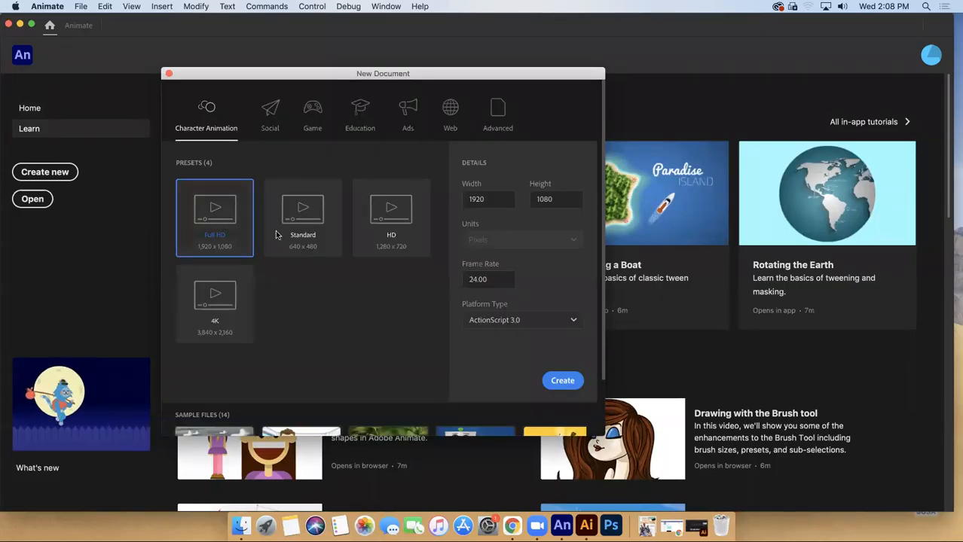
left_click(309, 254)
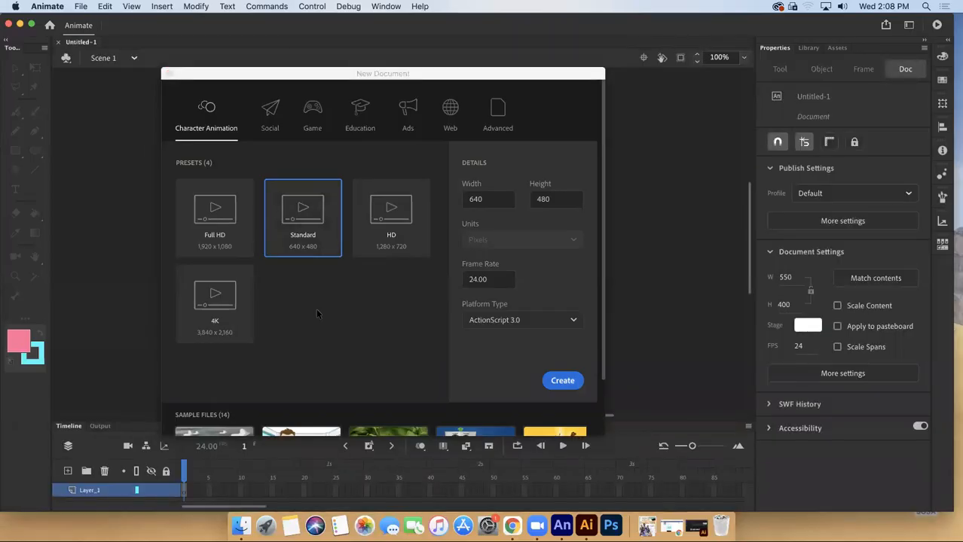
key("Return")
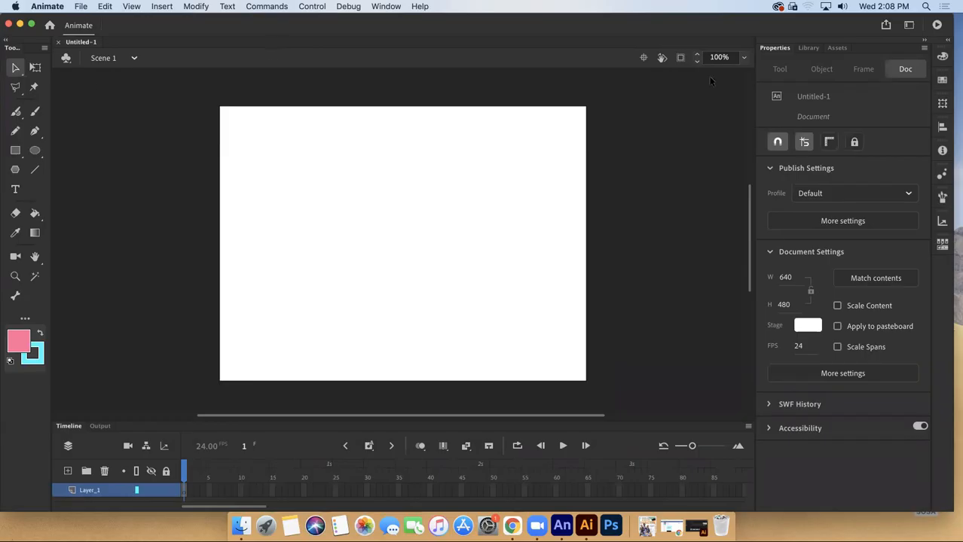
- Use the Essentials workspace with a taller timeline area and fit the stage in the window
left_click(908, 27)
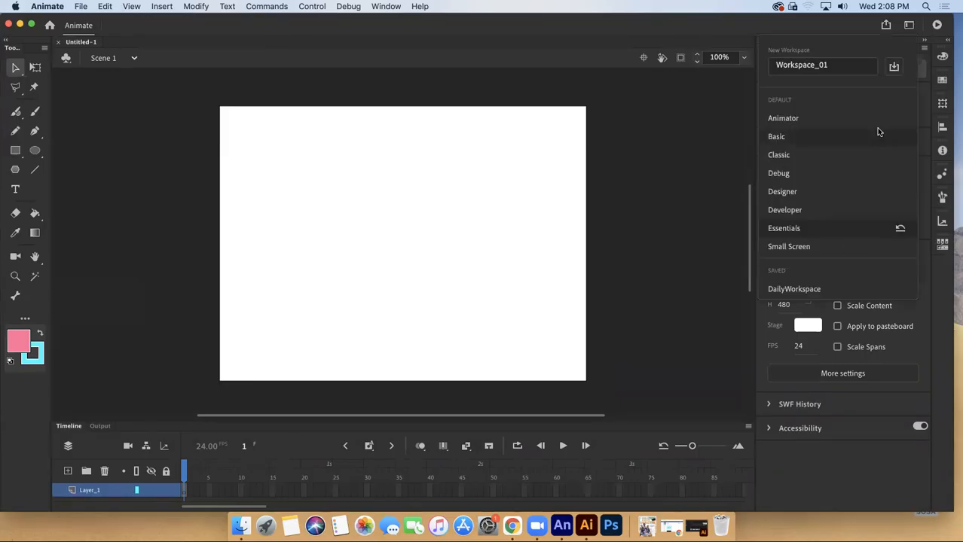
left_click(834, 229)
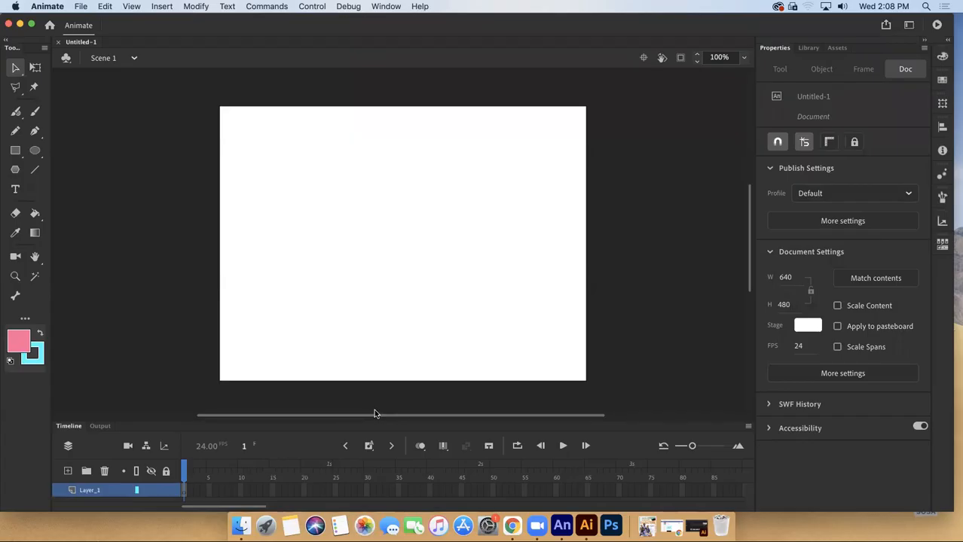
left_click_drag(264, 416, 269, 381)
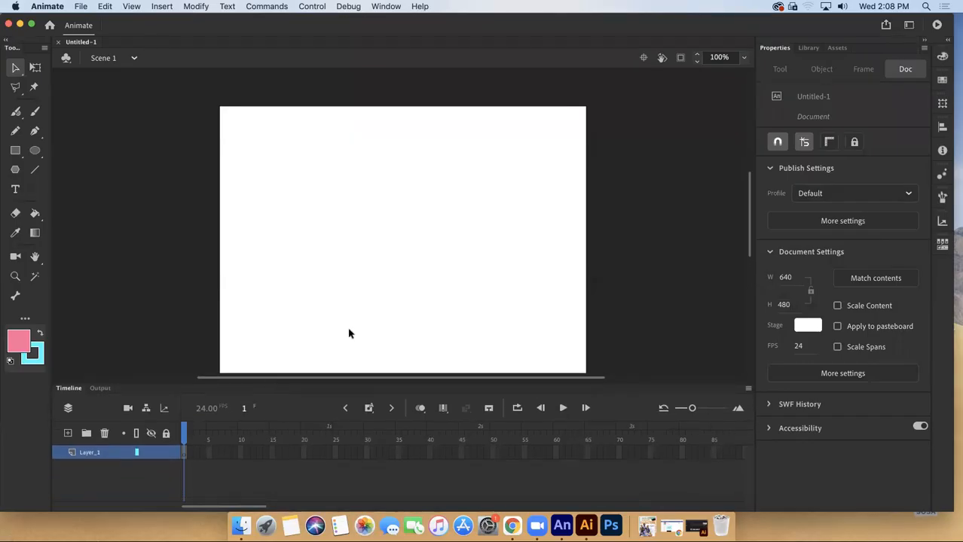
left_click(744, 58)
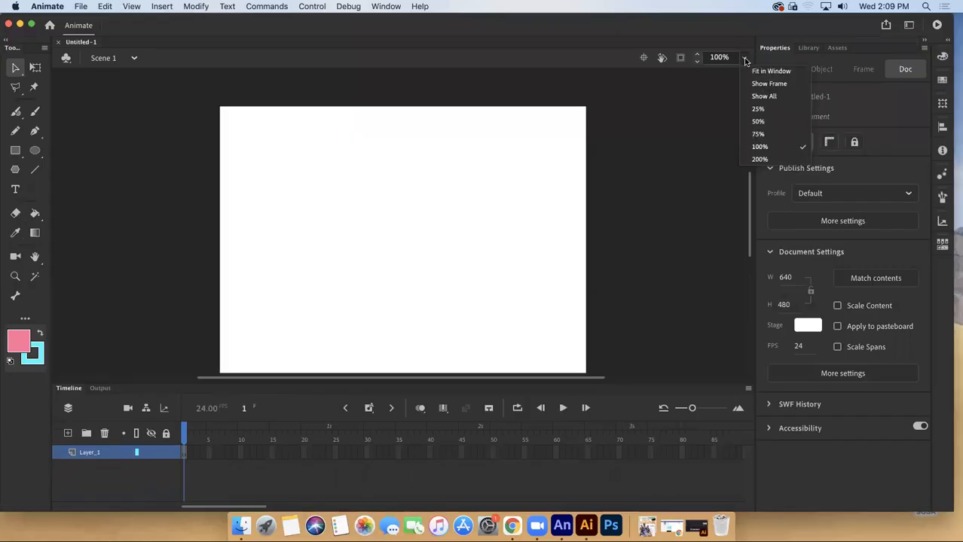
left_click(784, 73)
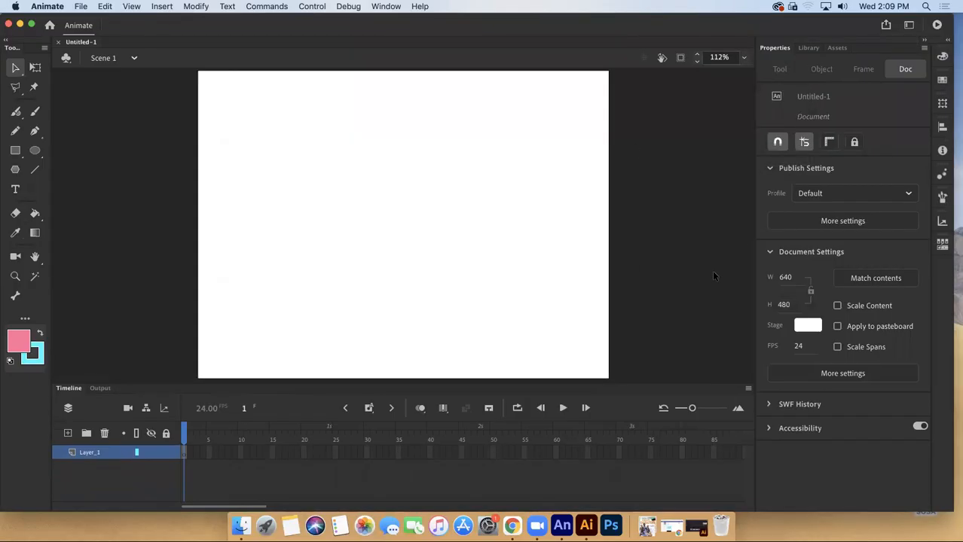
- Set the stage background colour to cyan, #00FFFF
left_click(804, 327)
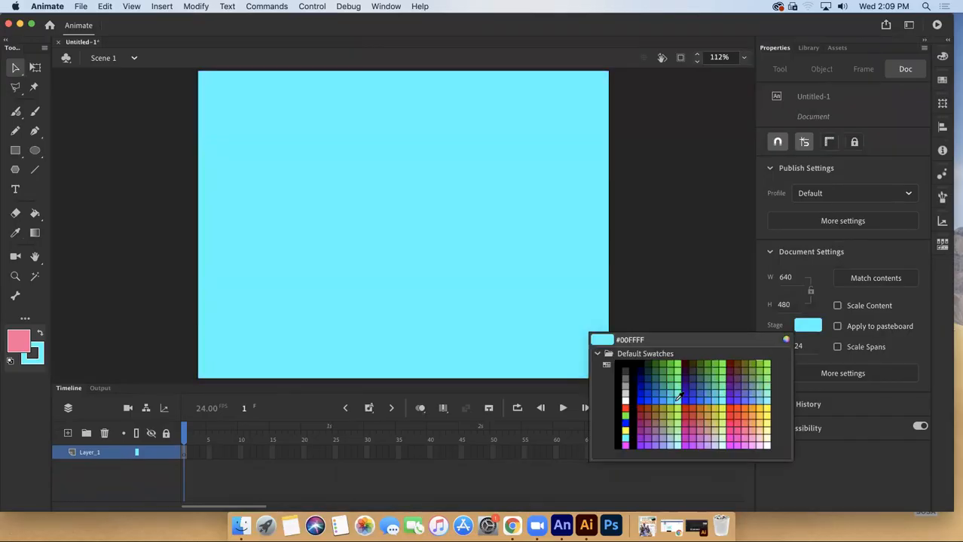
left_click(678, 399)
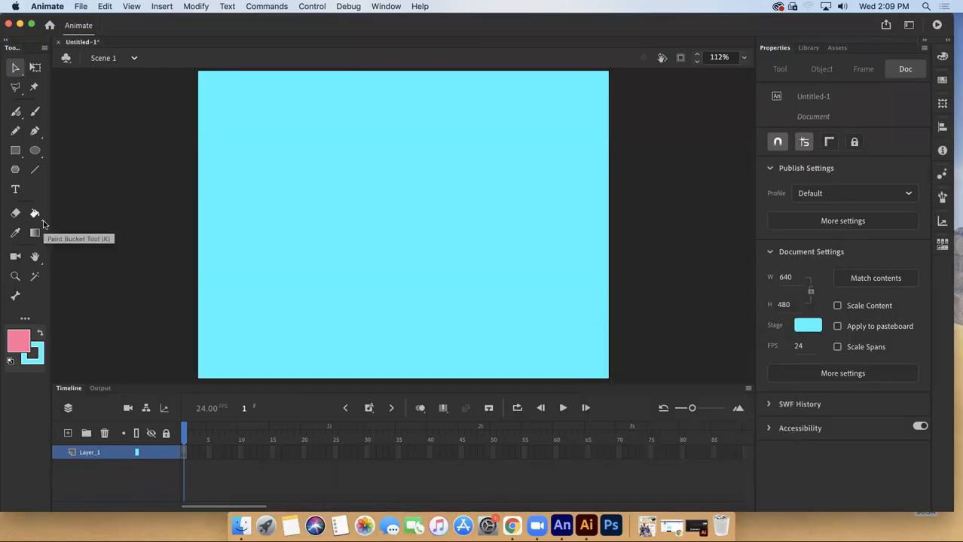
- Add the static text "SOSA" to the upper half of the stage
left_click(15, 190)
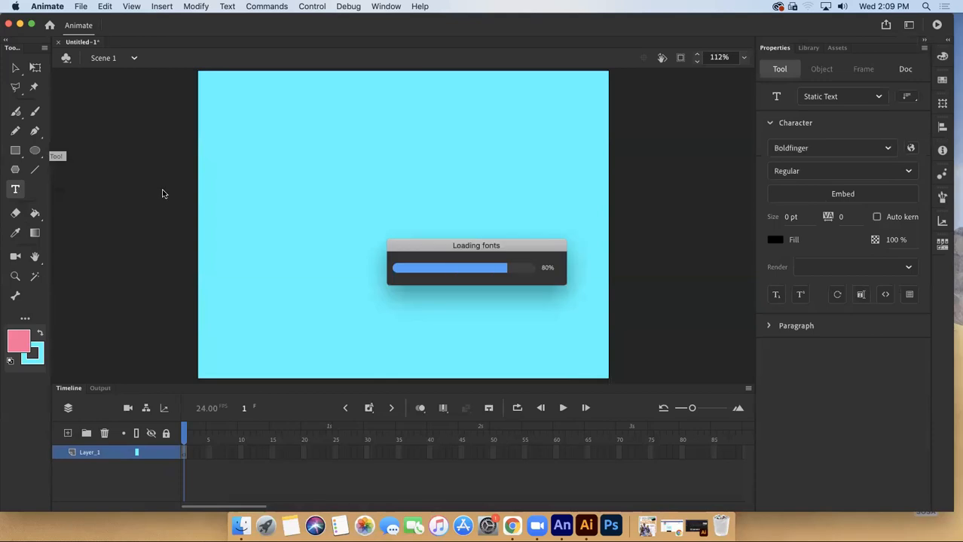
left_click(322, 182)
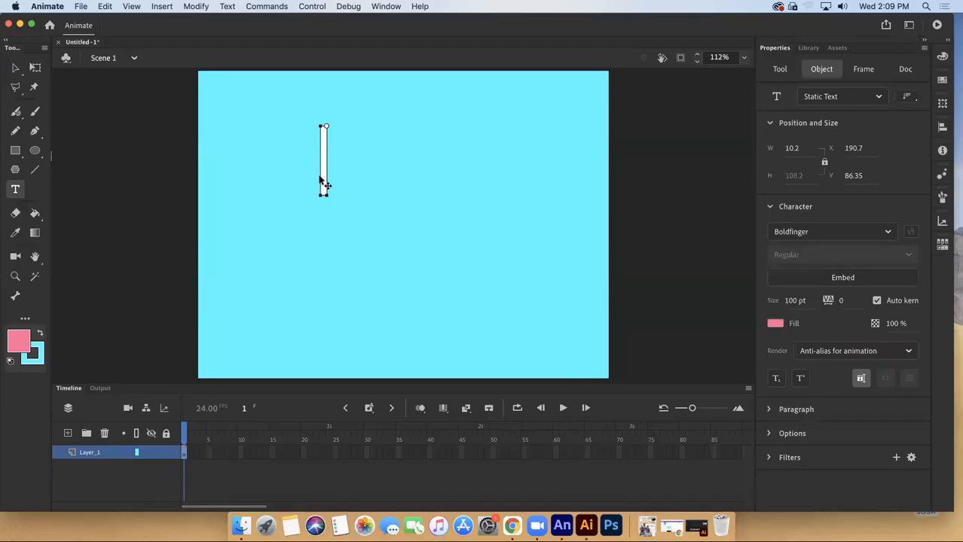
type("SOSA")
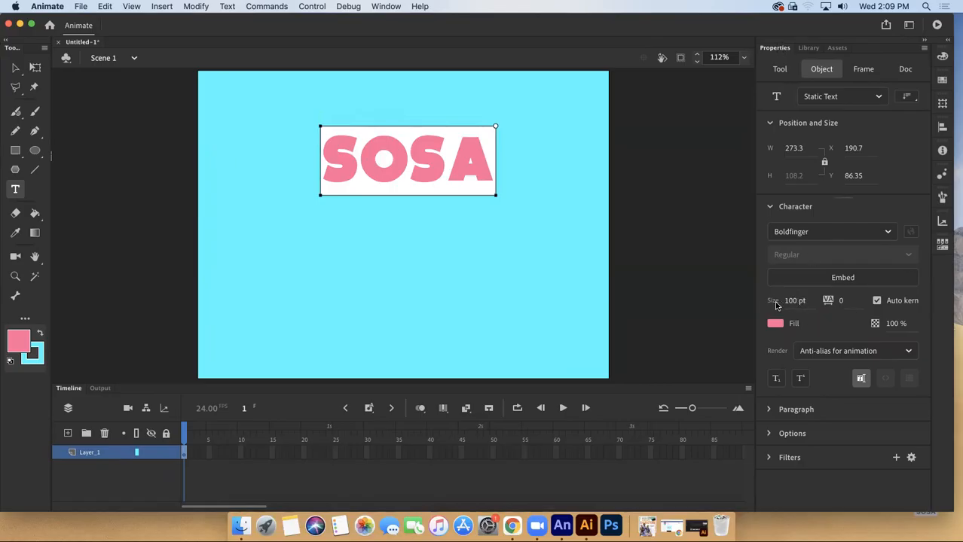
- Set the size of the whole SOSA text to 100 pt and its font to Boldfinger
left_click_drag(795, 303, 841, 301)
left_click(431, 161)
left_click_drag(330, 162, 504, 166)
mouse_move(791, 301)
left_mouse_down()
mouse_move(764, 301)
mouse_move(792, 302)
left_mouse_up()
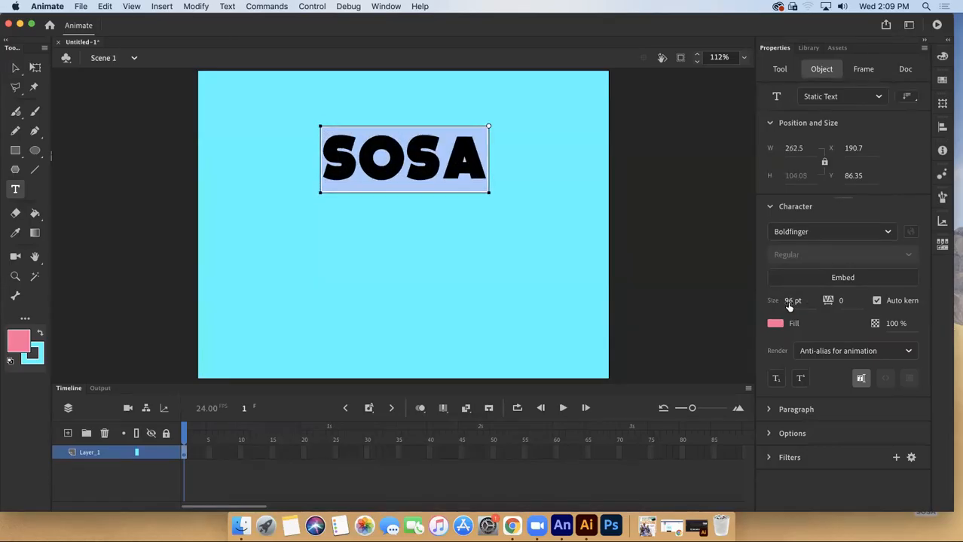
left_click(789, 301)
type("100")
key("Return")
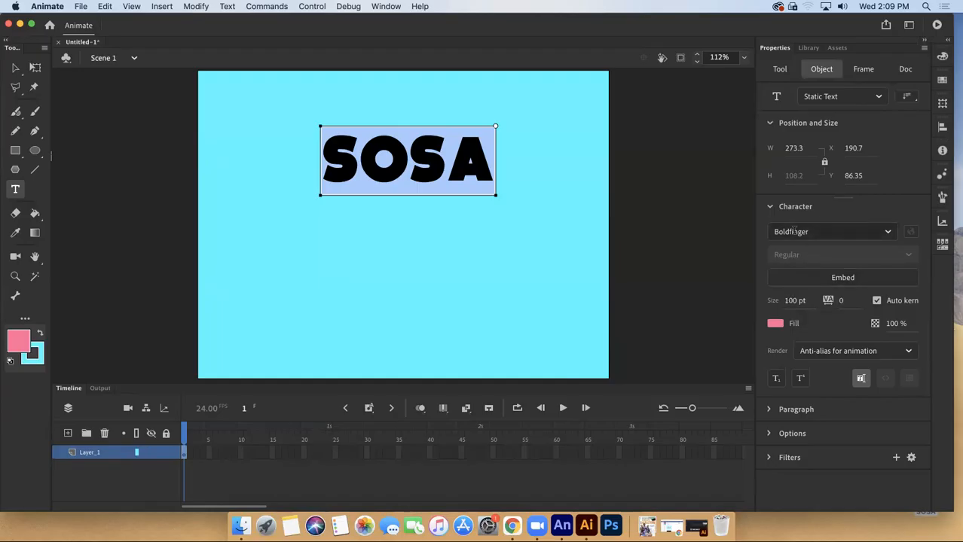
left_click(889, 233)
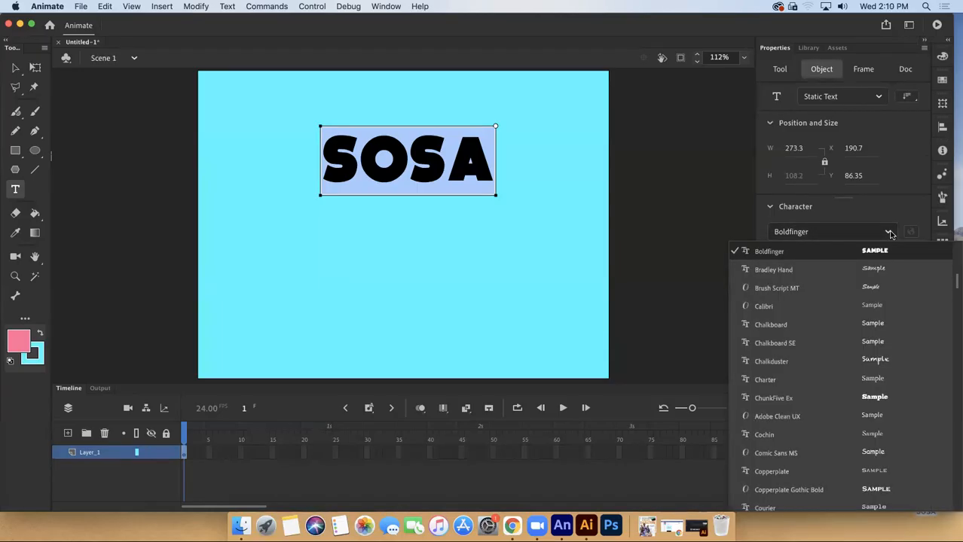
left_click(894, 252)
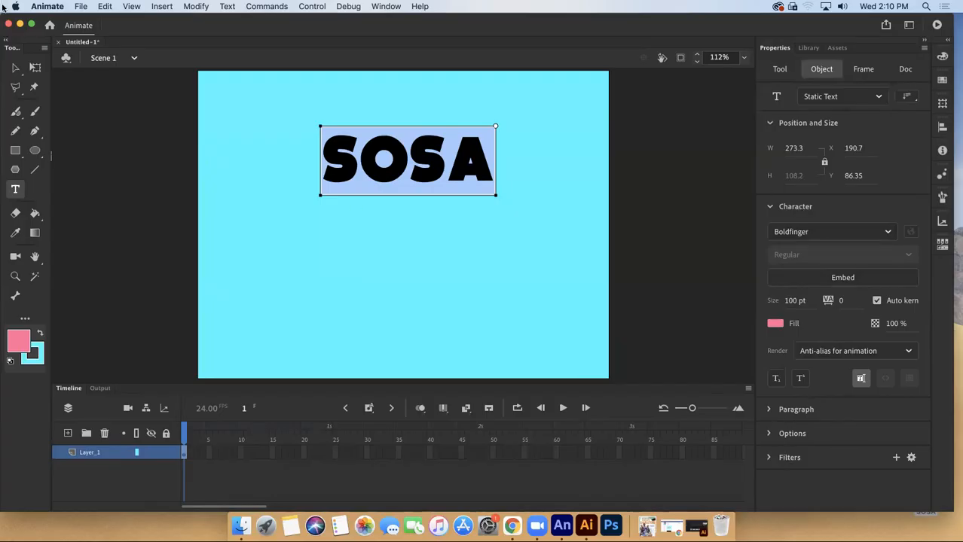
- Move the SOSA text straight down to about the vertical middle of the stage
left_click(15, 68)
left_click_drag(390, 167, 388, 219)
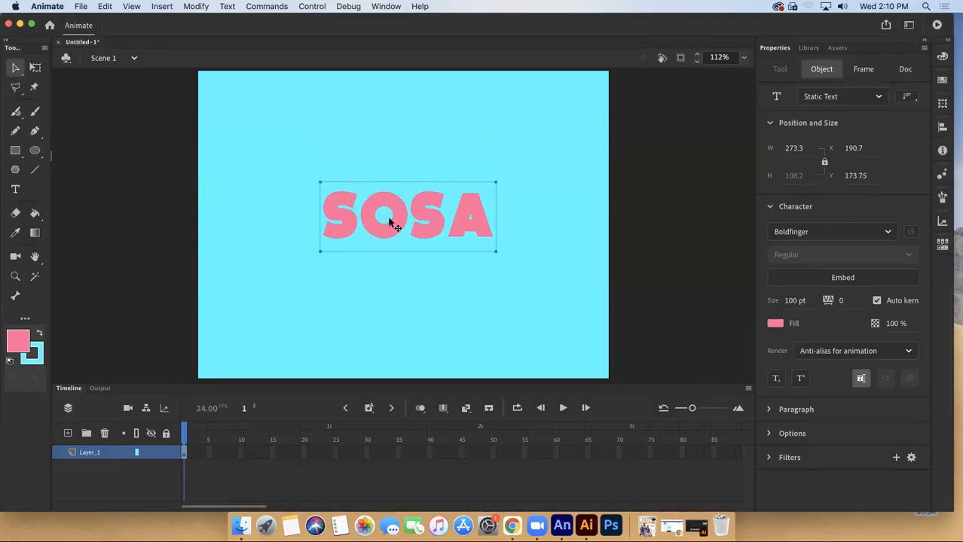
left_click(242, 211)
- Break the SOSA text apart into single letters and distribute them to separate layers
left_click(362, 222)
right_click(362, 214)
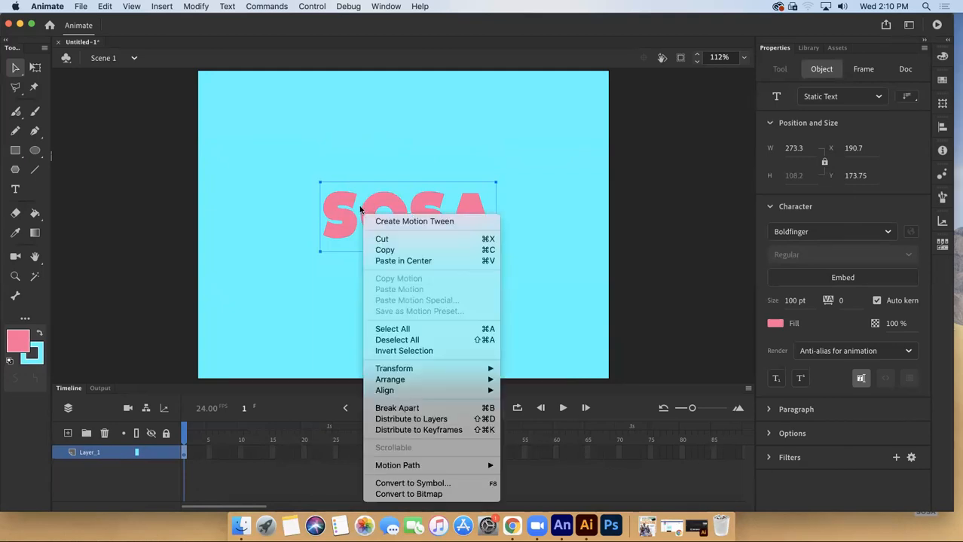
left_click(416, 409)
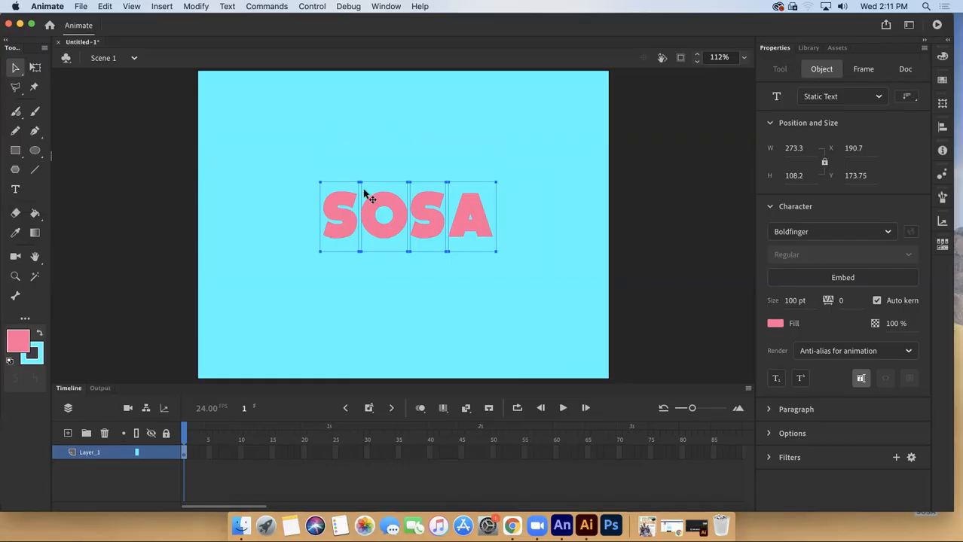
right_click(338, 221)
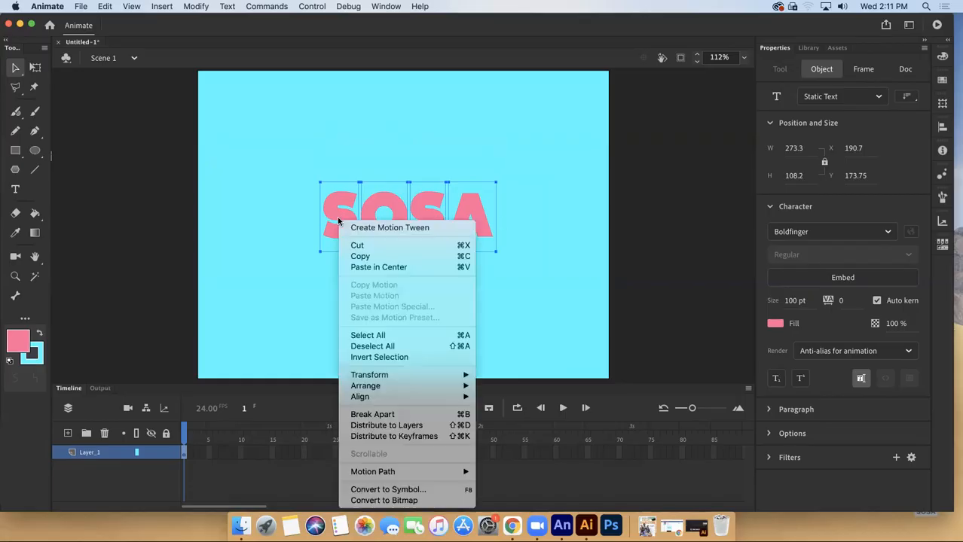
left_click(377, 426)
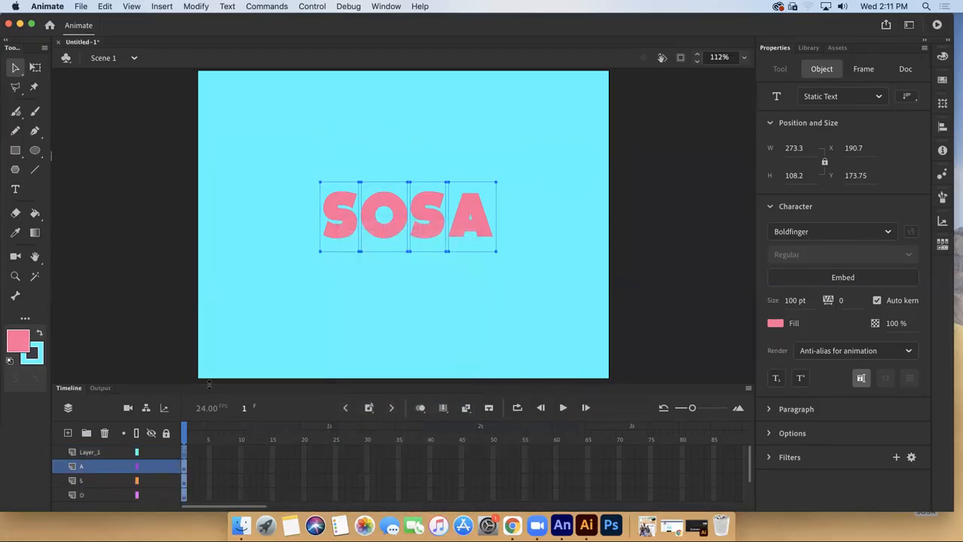
- Delete the empty Layer_1 so that only the four letter layers remain
left_click_drag(209, 385, 212, 369)
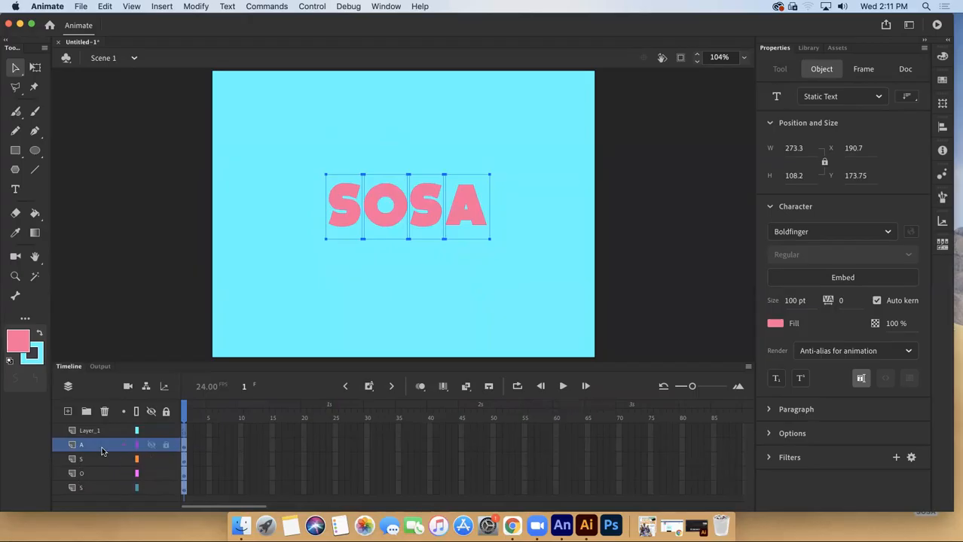
left_click(214, 433)
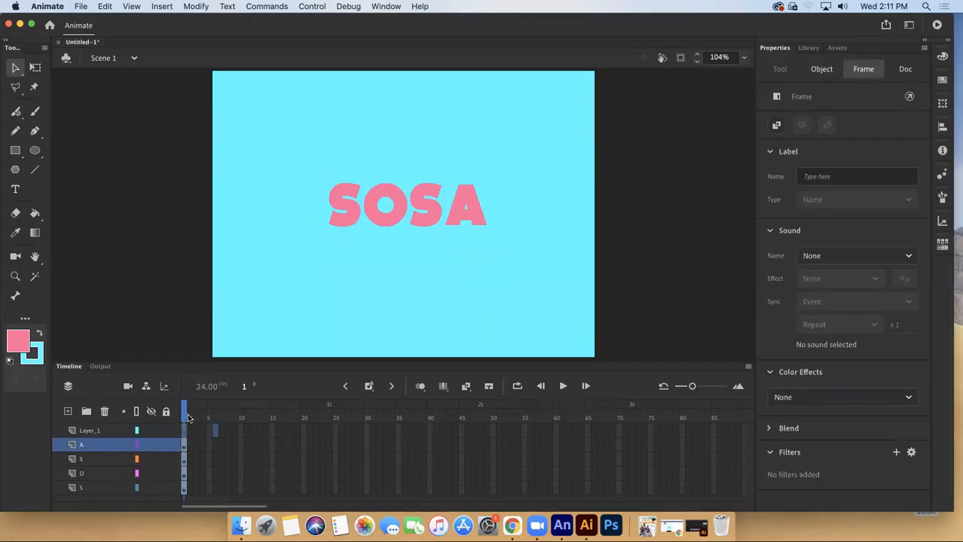
left_click(189, 413)
left_click(196, 430)
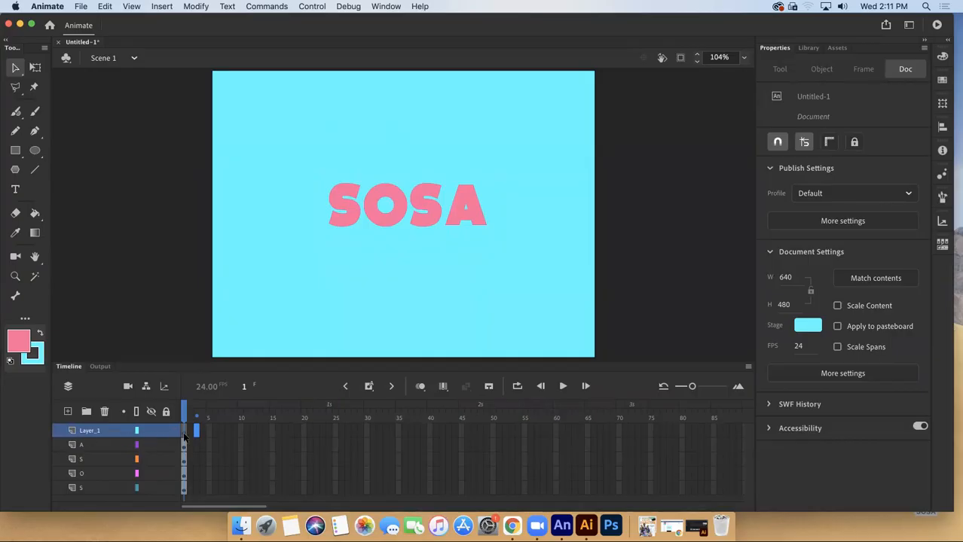
left_click(106, 433)
left_click(105, 412)
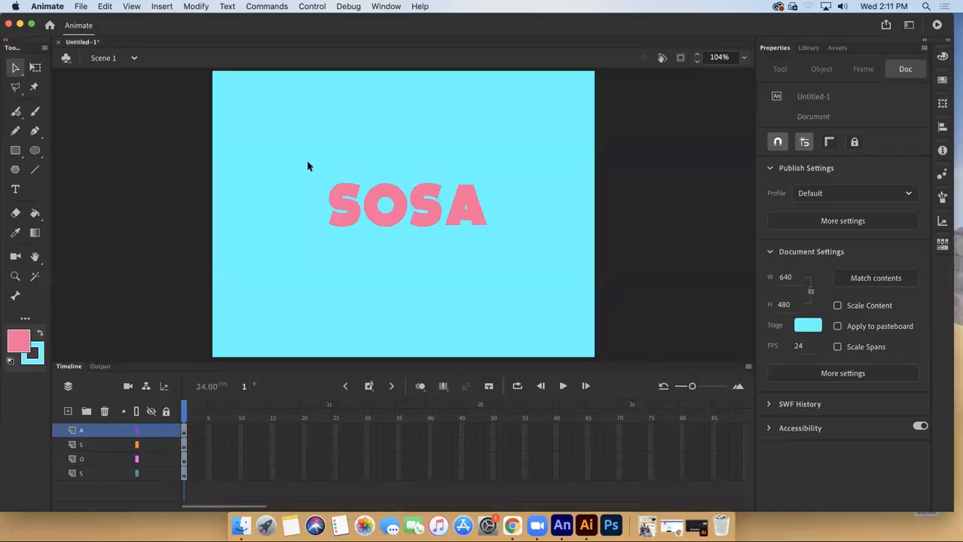
left_click_drag(279, 154, 567, 285)
left_click_drag(300, 139, 611, 310)
left_click(36, 68)
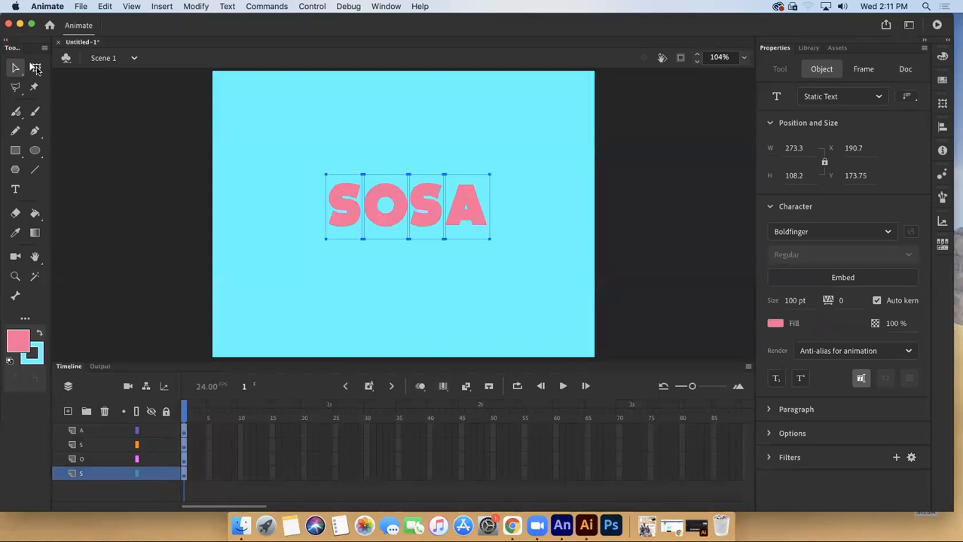
left_click(15, 68)
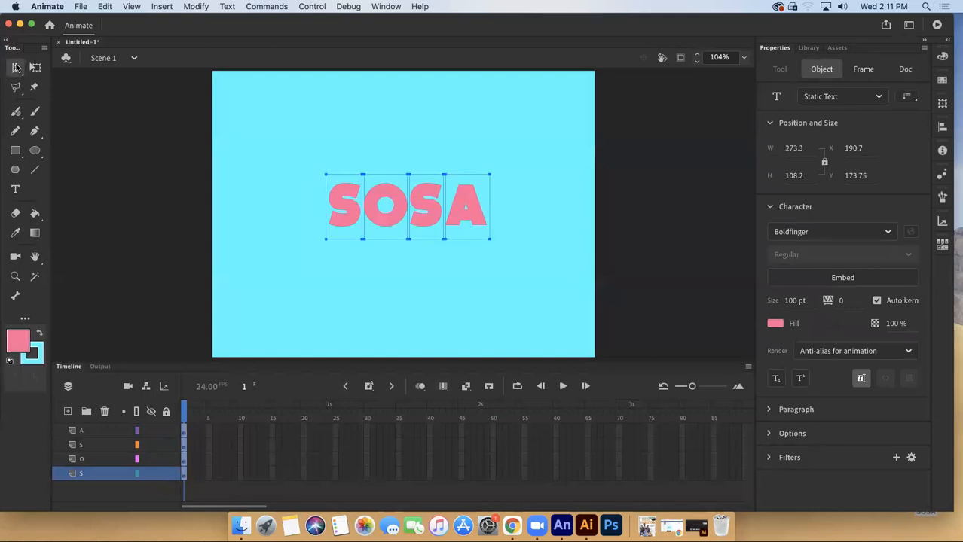
left_click(328, 266)
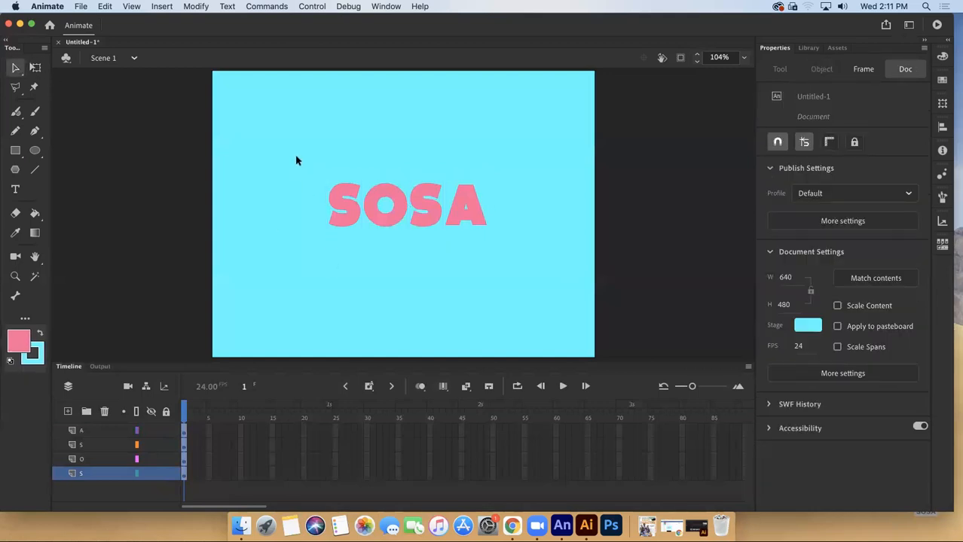
- Convert the first letter S of the word to a Graphic symbol named S_1
left_click(185, 477)
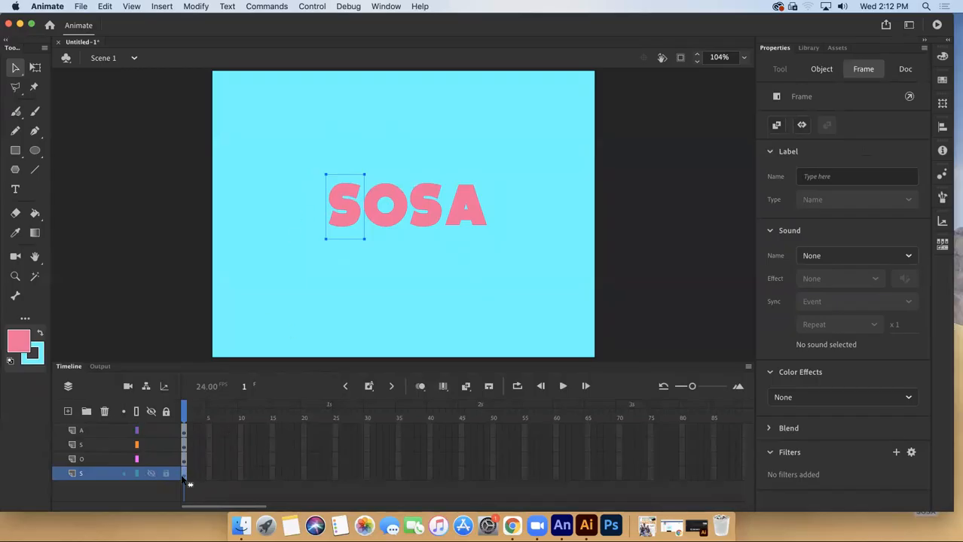
right_click(346, 207)
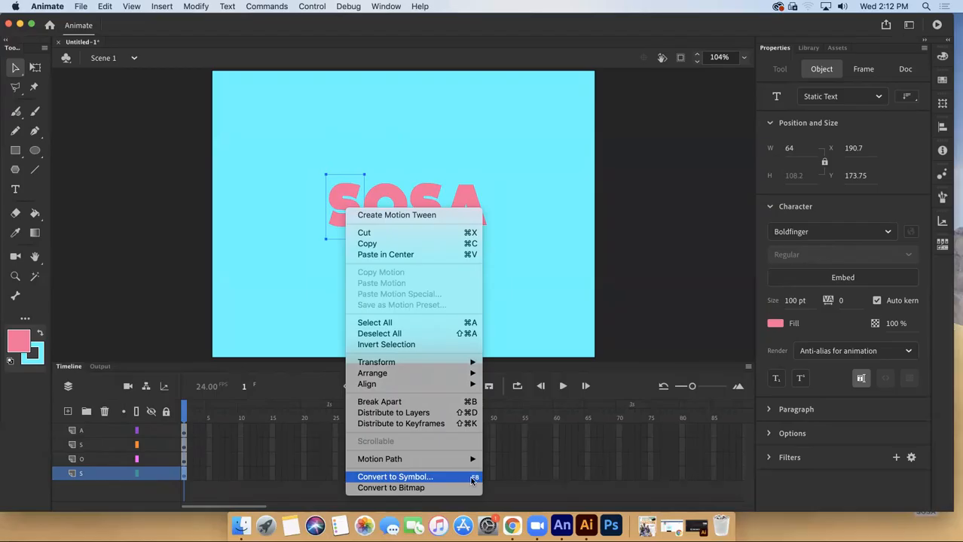
left_click(396, 476)
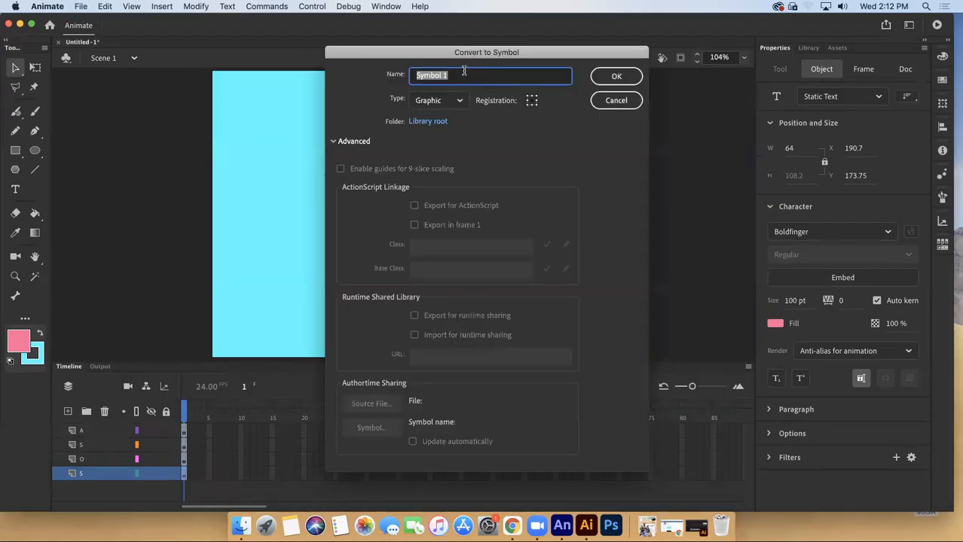
type("S")
left_click(454, 106)
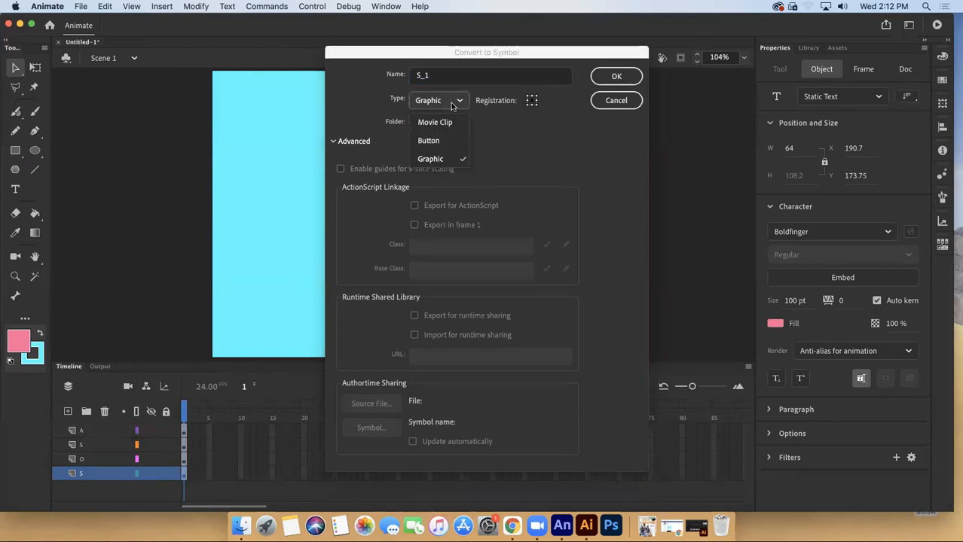
left_click(456, 161)
left_click(615, 76)
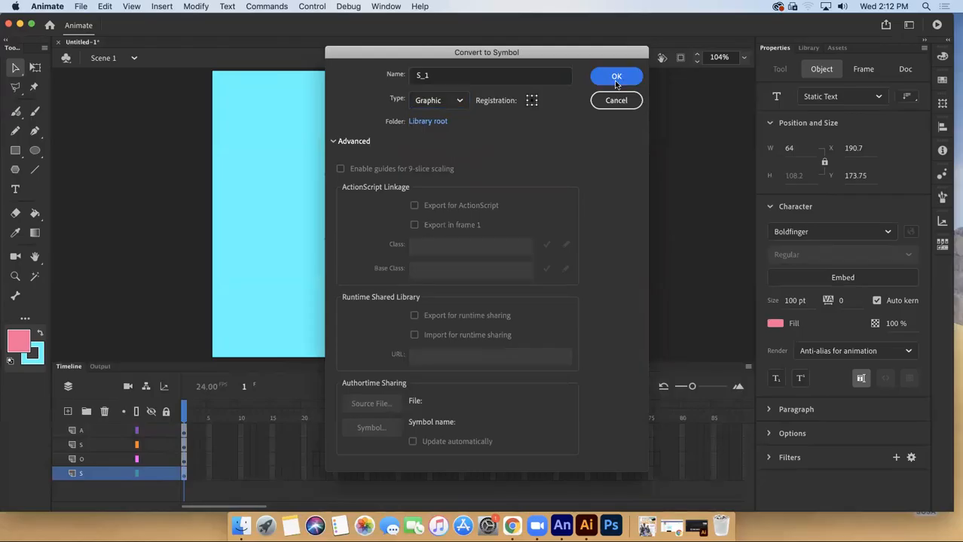
left_click(366, 476)
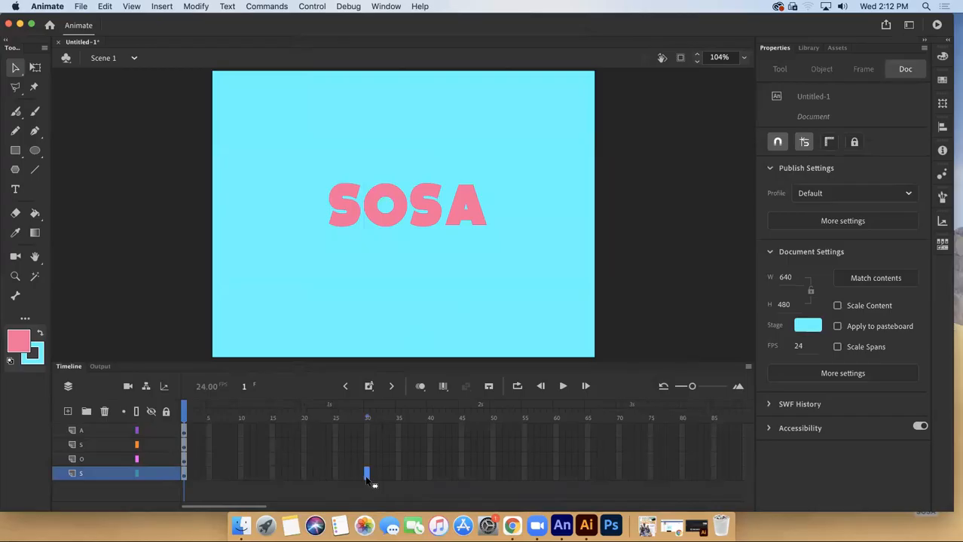
right_click(367, 479)
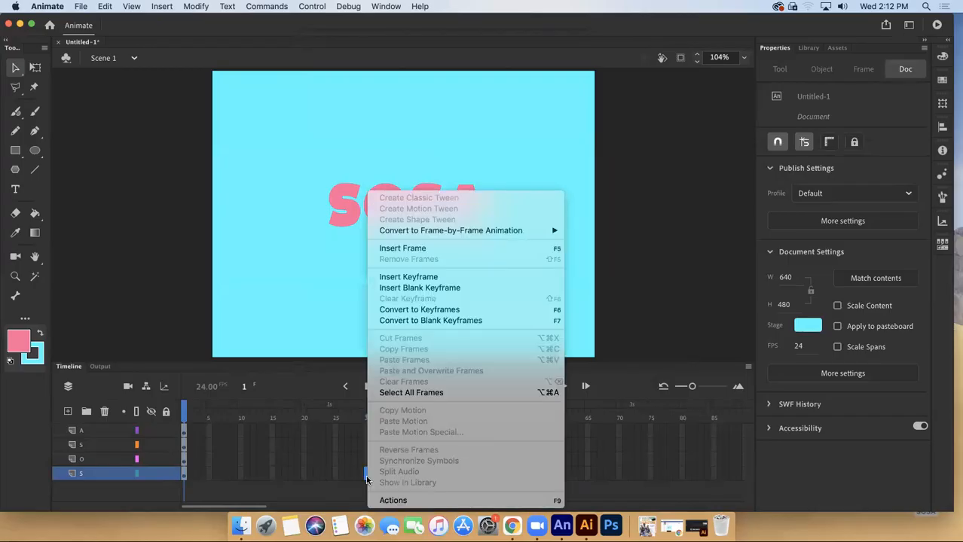
left_click(185, 480)
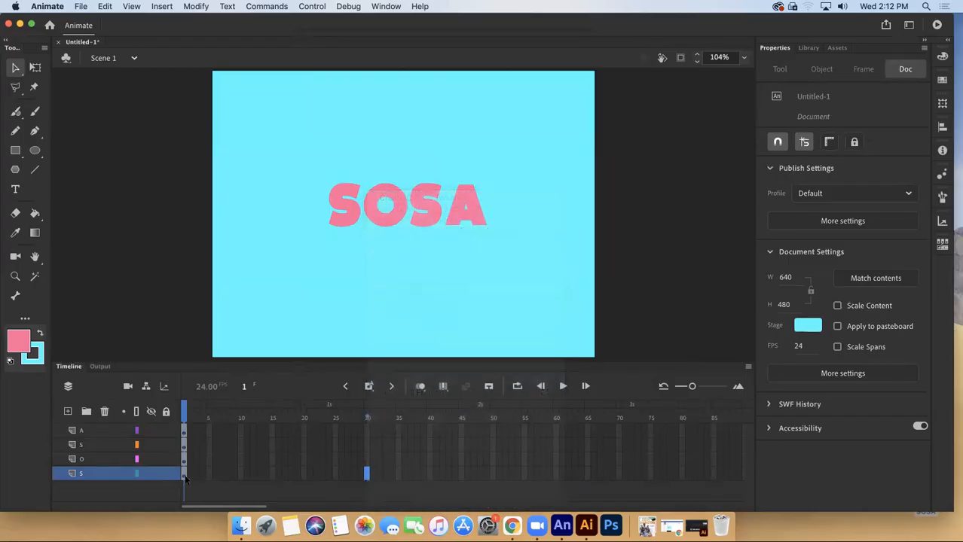
- Copy the frame 1 keyframe of the first S layer and paste it at frame 30 of the same layer
left_click(185, 480)
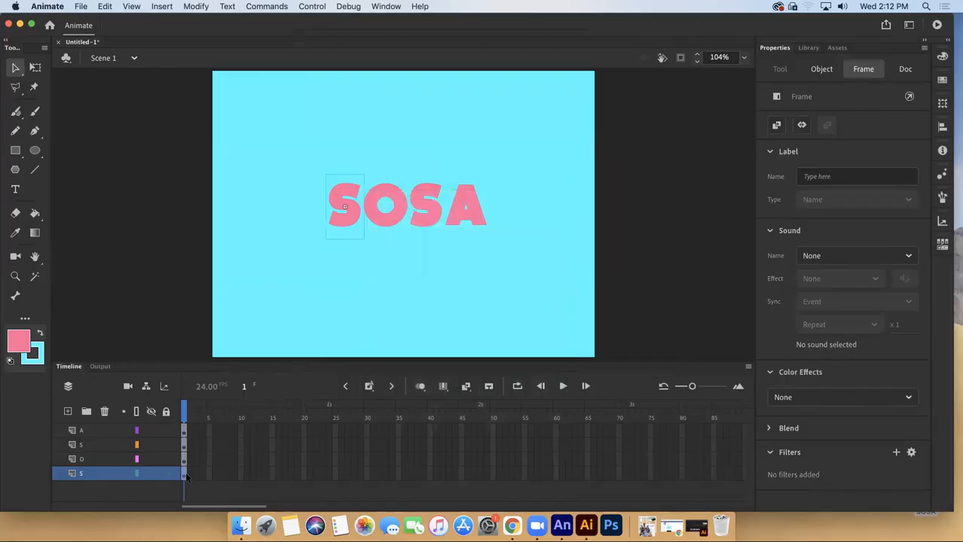
right_click(185, 478)
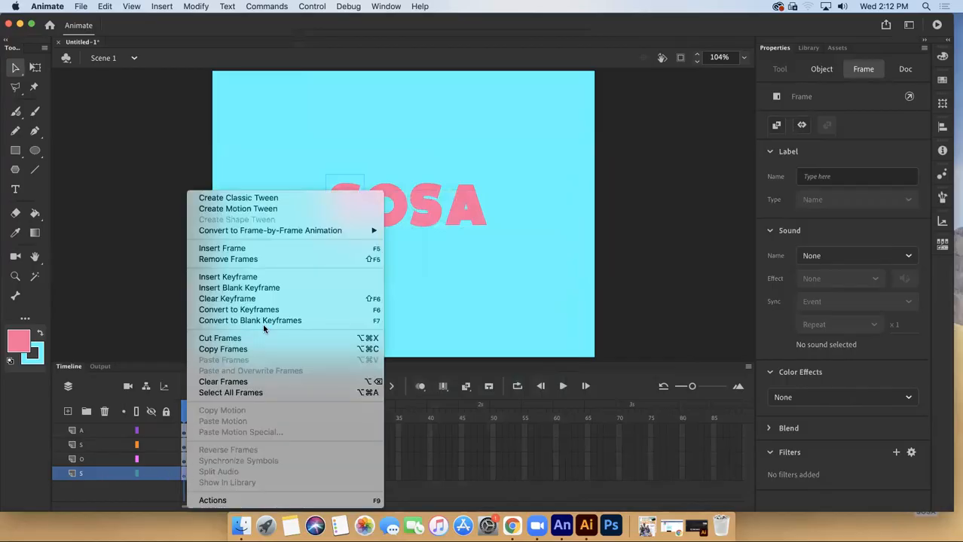
left_click(259, 349)
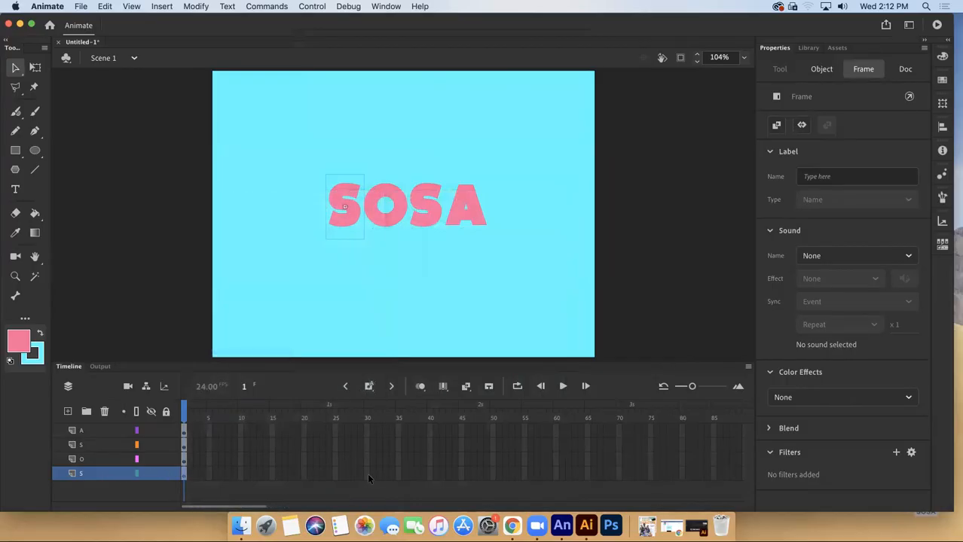
left_click(367, 474)
right_click(367, 476)
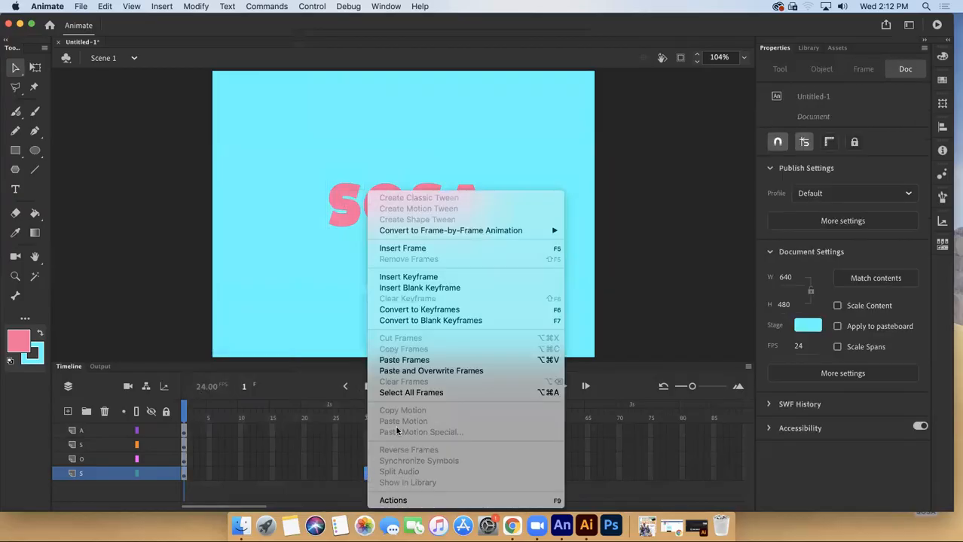
left_click(422, 359)
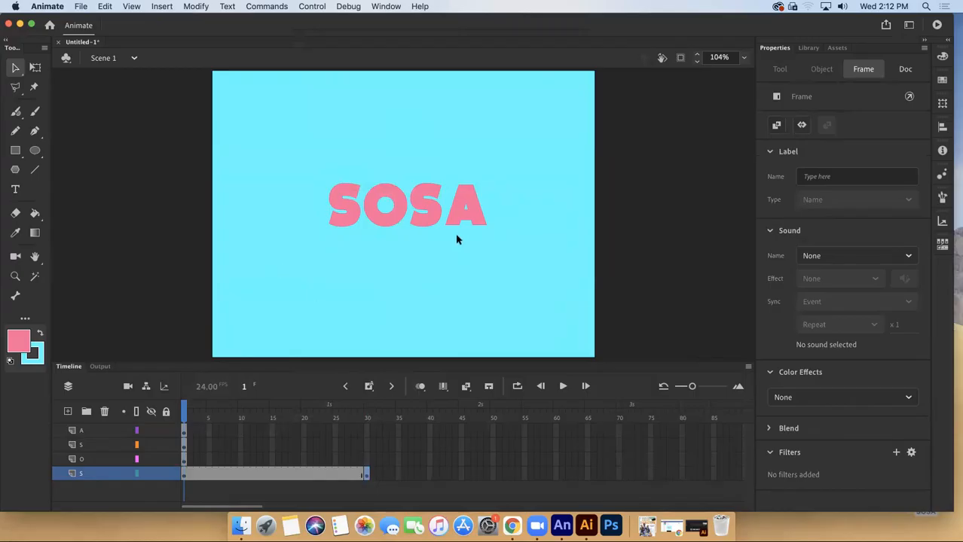
- Convert the letter O at frame 1 to a Graphic symbol named O
left_click(184, 461)
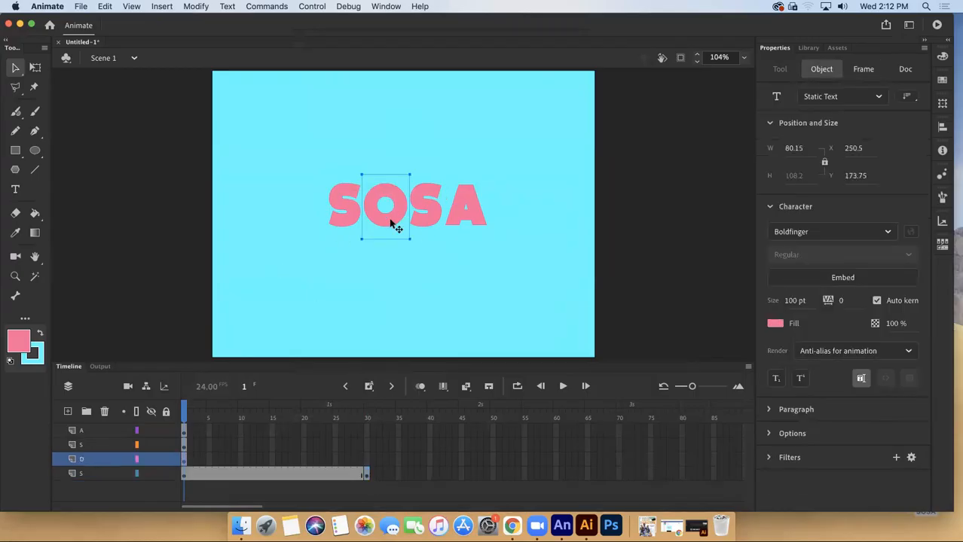
right_click(391, 223)
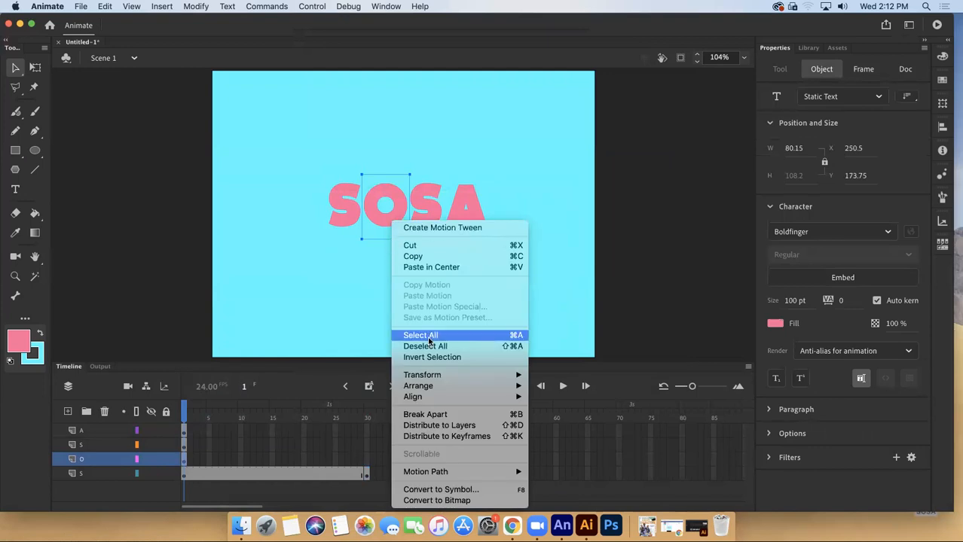
left_click(444, 490)
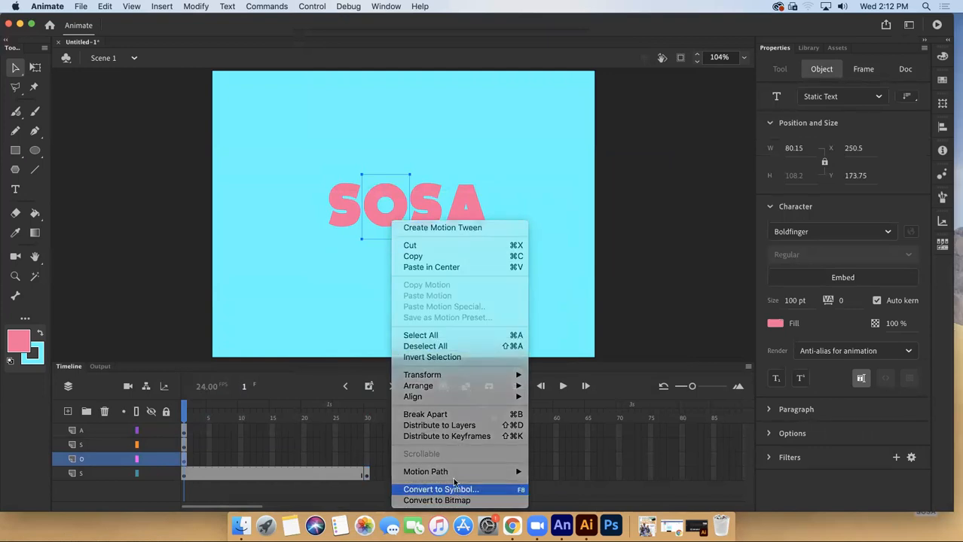
type("O")
left_click(620, 77)
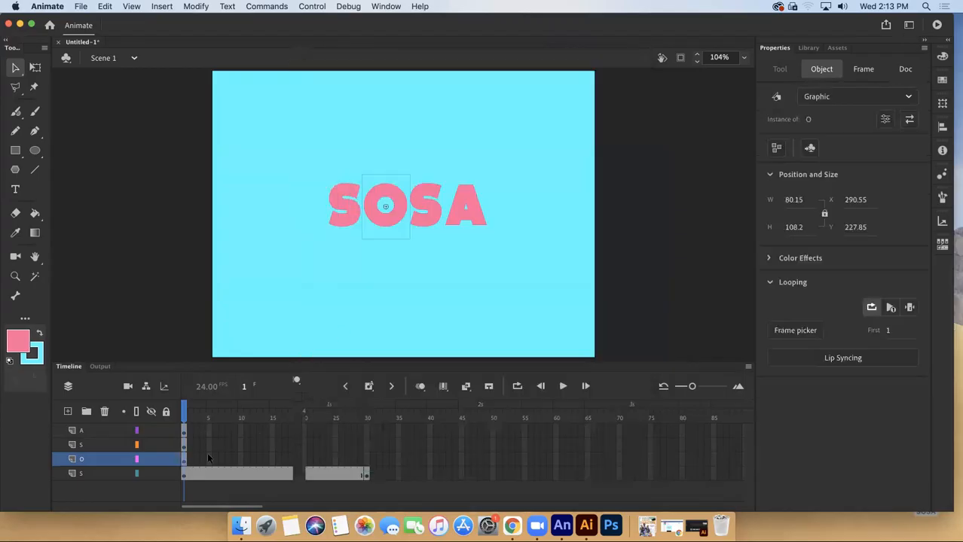
- Copy the O layer's keyframe from frame 1 and paste it at frame 30 of that layer
right_click(186, 461)
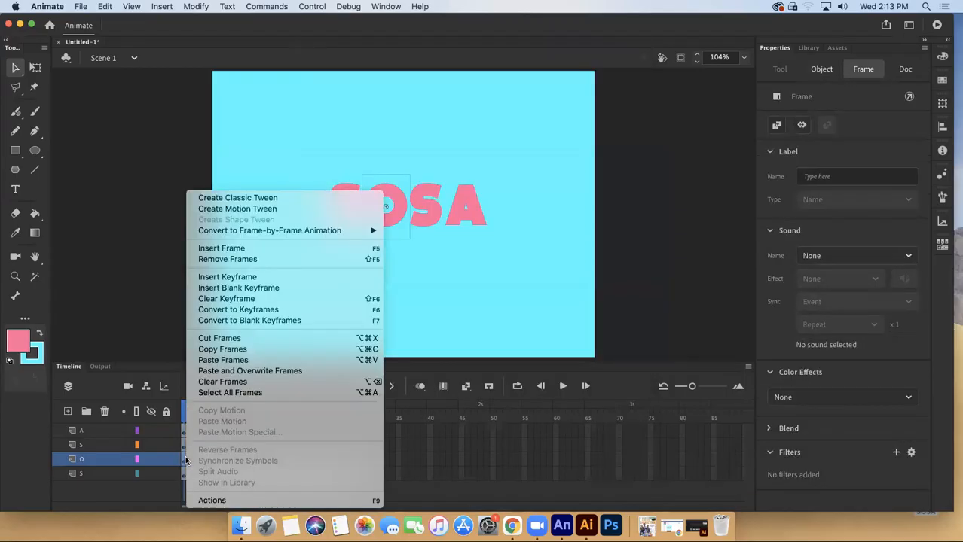
left_click(231, 351)
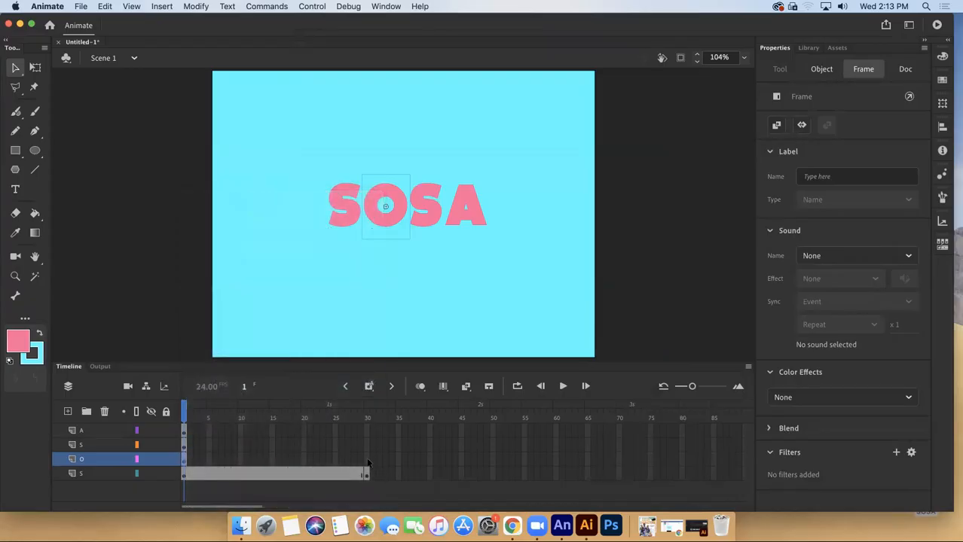
left_click(368, 461)
right_click(367, 458)
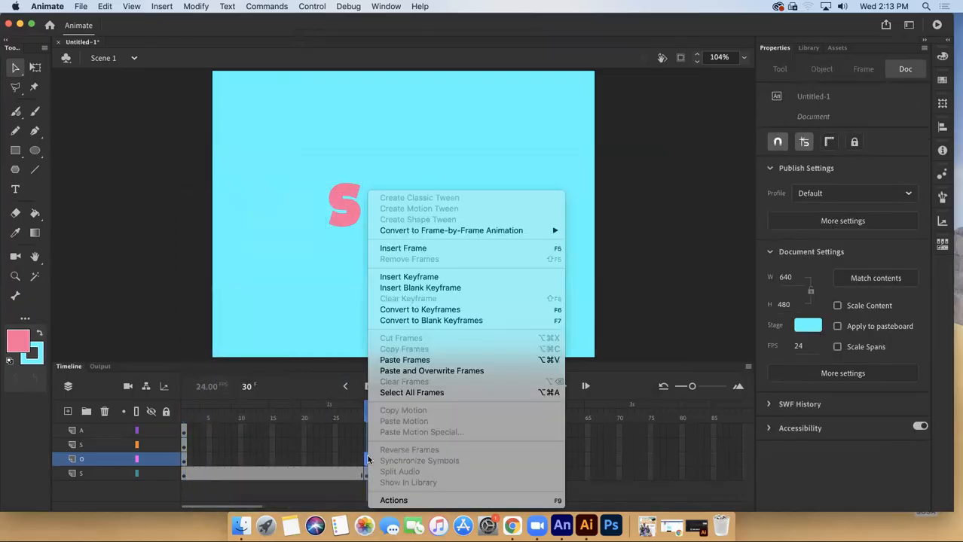
left_click(413, 360)
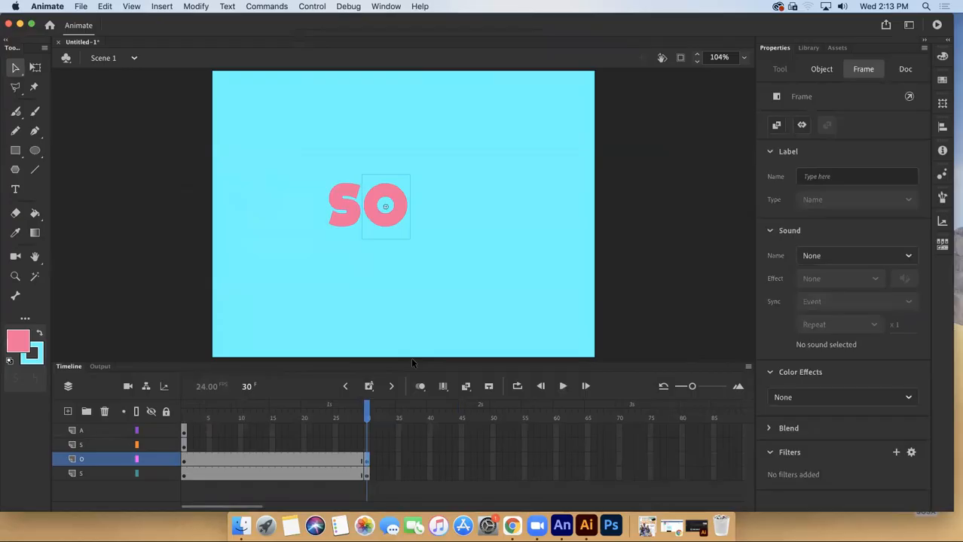
- Convert the second letter S of the word to a Graphic symbol named S_2
left_click(186, 449)
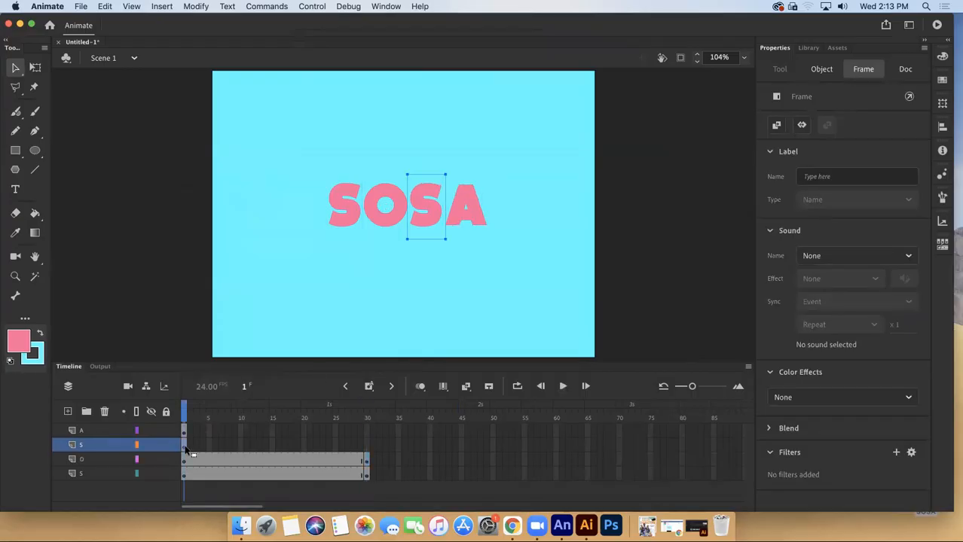
right_click(422, 204)
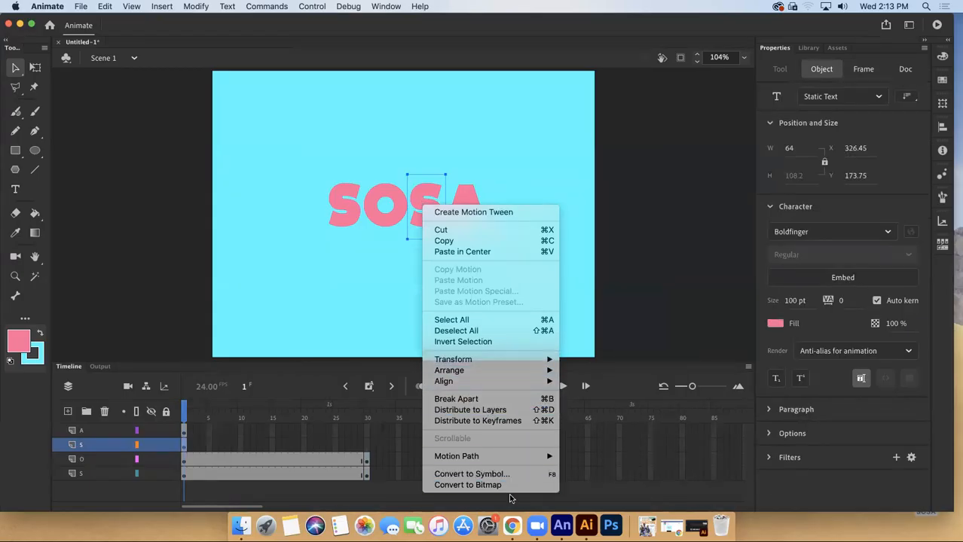
left_click(498, 474)
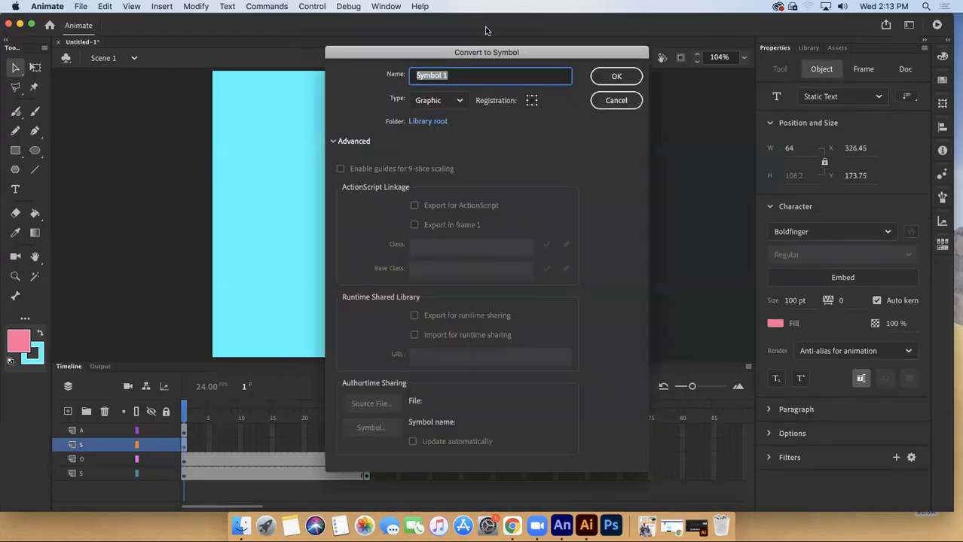
type("S_2")
left_click(592, 83)
- Copy the second S layer's keyframe from frame 1 and paste it at frame 30 of that layer
right_click(181, 443)
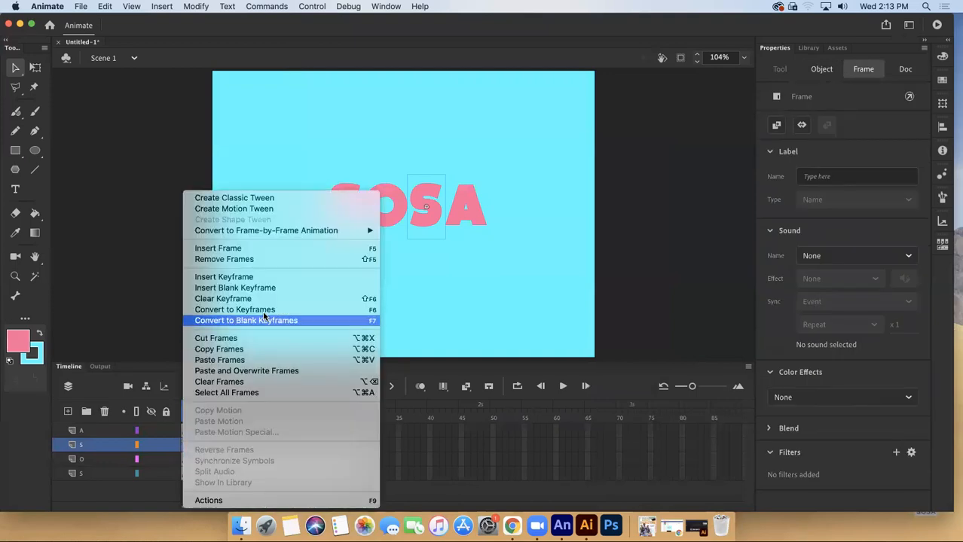
left_click(264, 348)
left_click(366, 445)
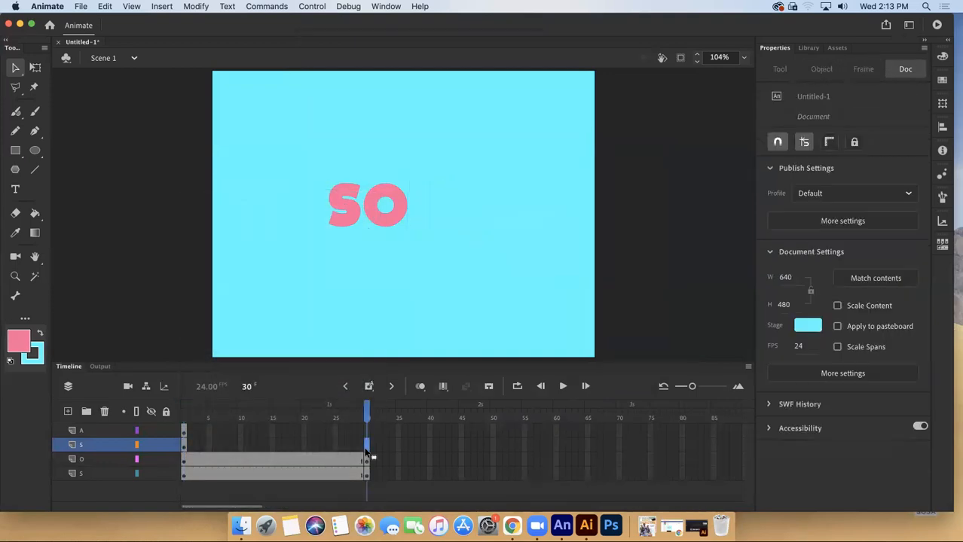
right_click(371, 449)
left_click(366, 450)
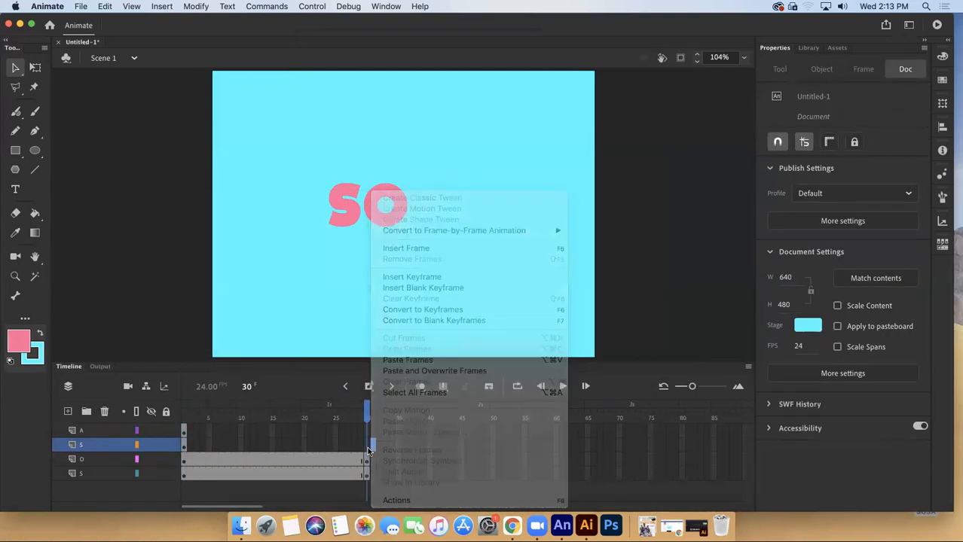
right_click(367, 452)
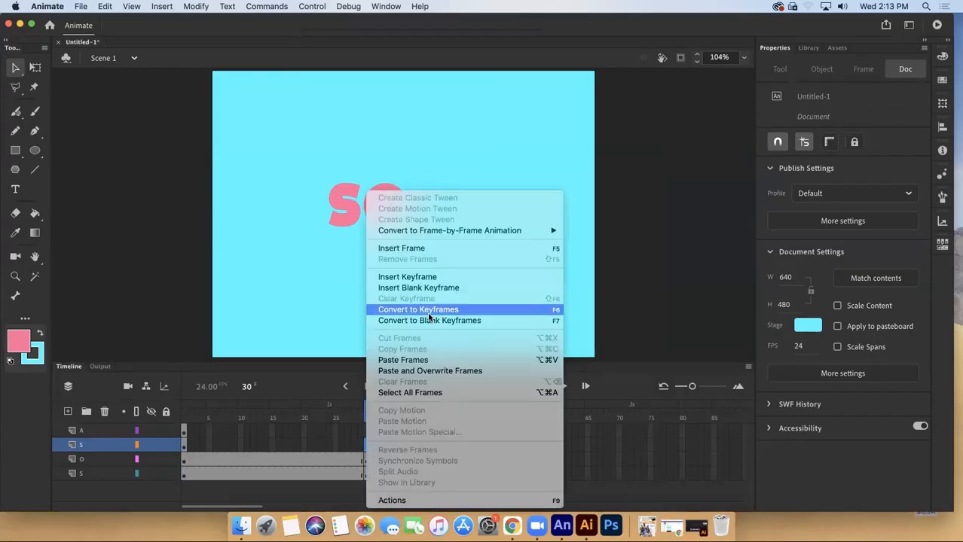
left_click(433, 361)
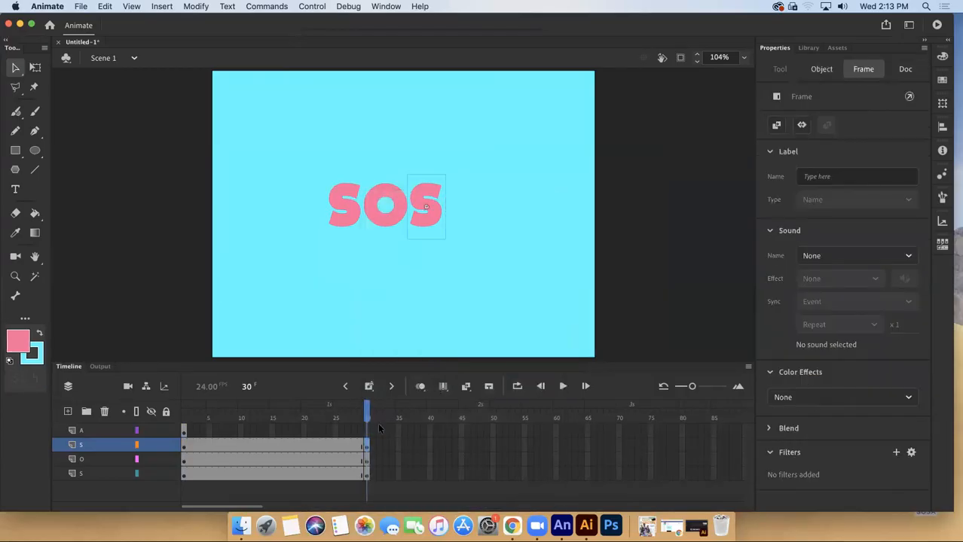
- Convert the letter A at frame 1 to a Graphic symbol named A
left_click(185, 432)
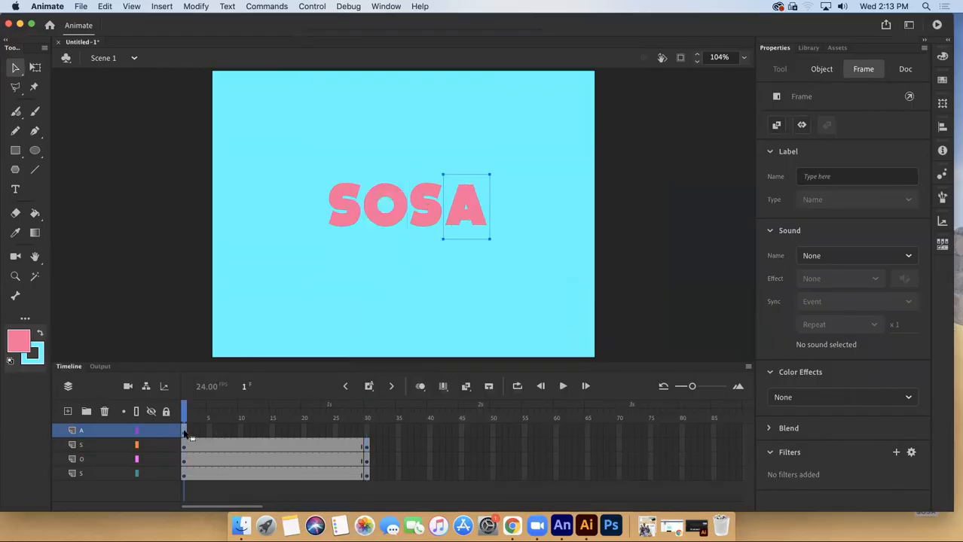
left_click(473, 204)
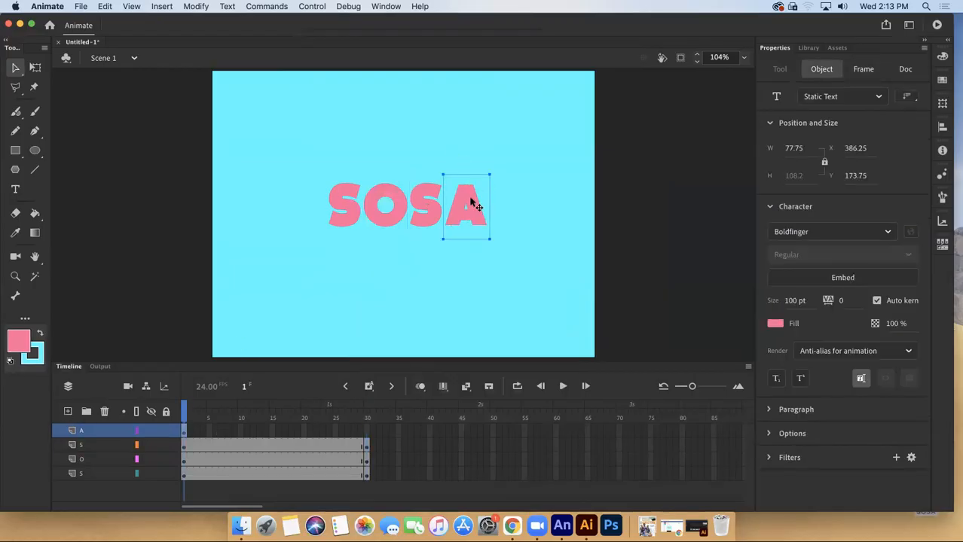
right_click(472, 202)
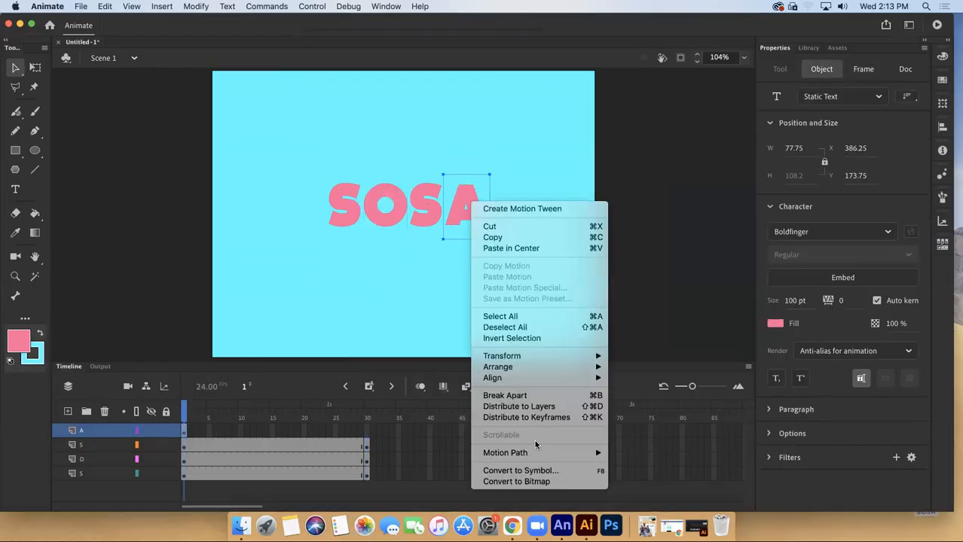
left_click(534, 473)
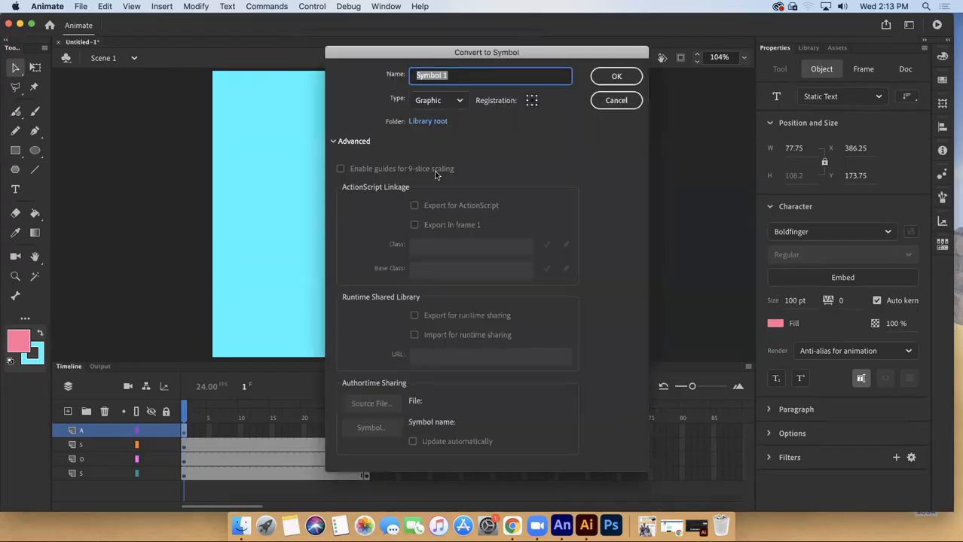
type("A")
left_click(616, 77)
- Copy the A layer's keyframe from frame 1 and paste it at frame 30 of that layer
right_click(187, 433)
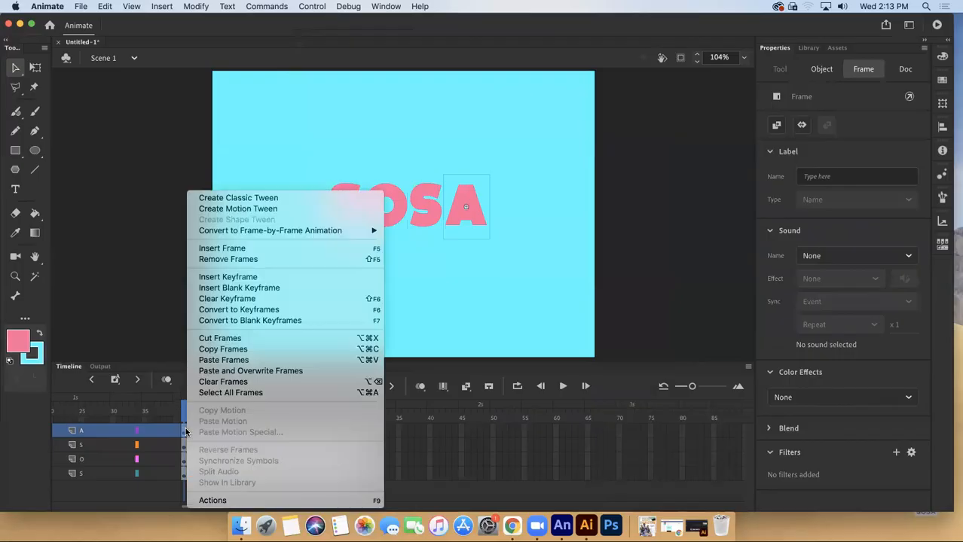
left_click(223, 349)
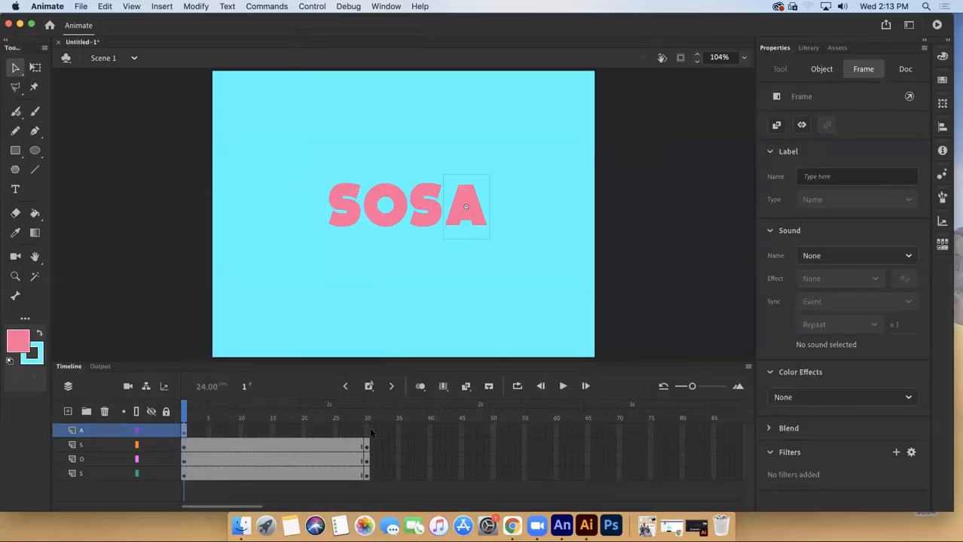
left_click(368, 432)
right_click(371, 436)
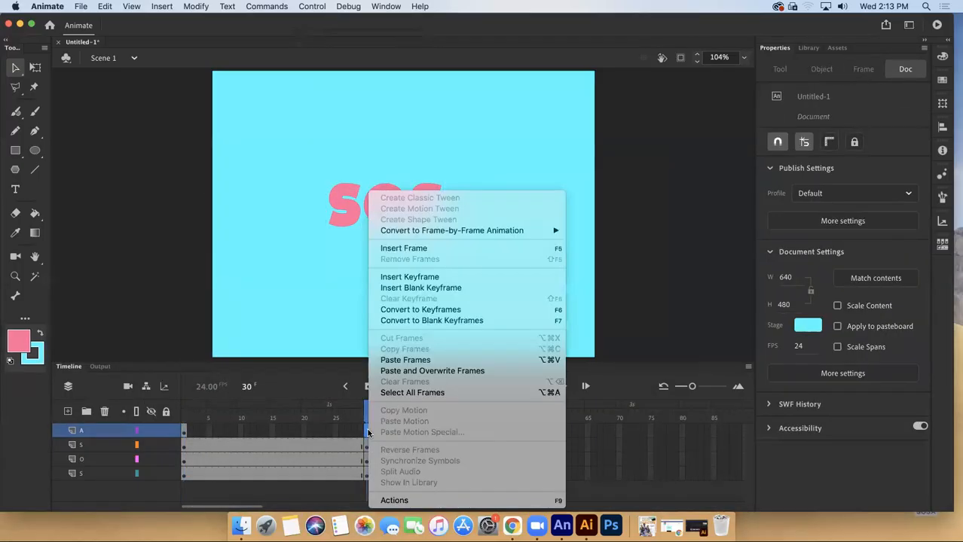
left_click(407, 360)
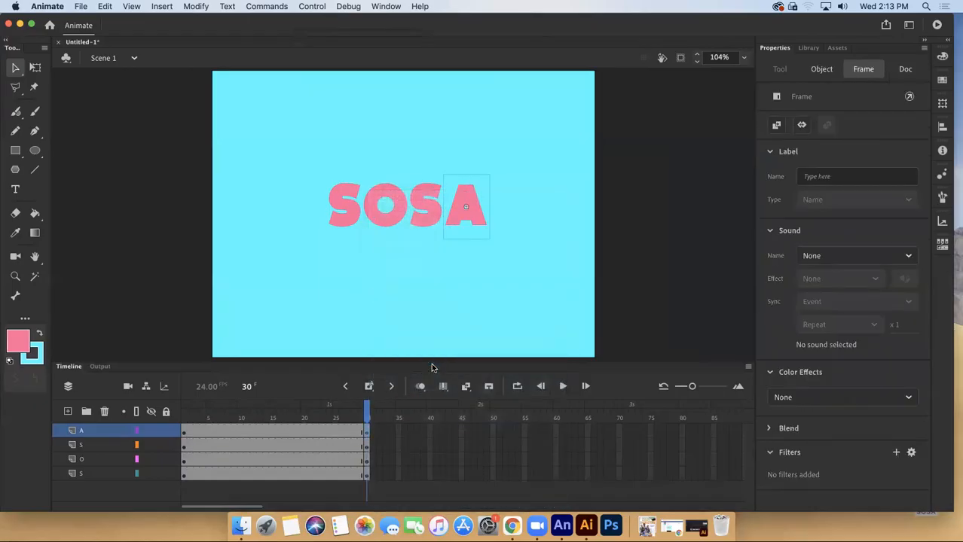
- Copy the first S layer's keyframe from frame 30 and paste it at frame 40 of that layer
left_click(367, 475)
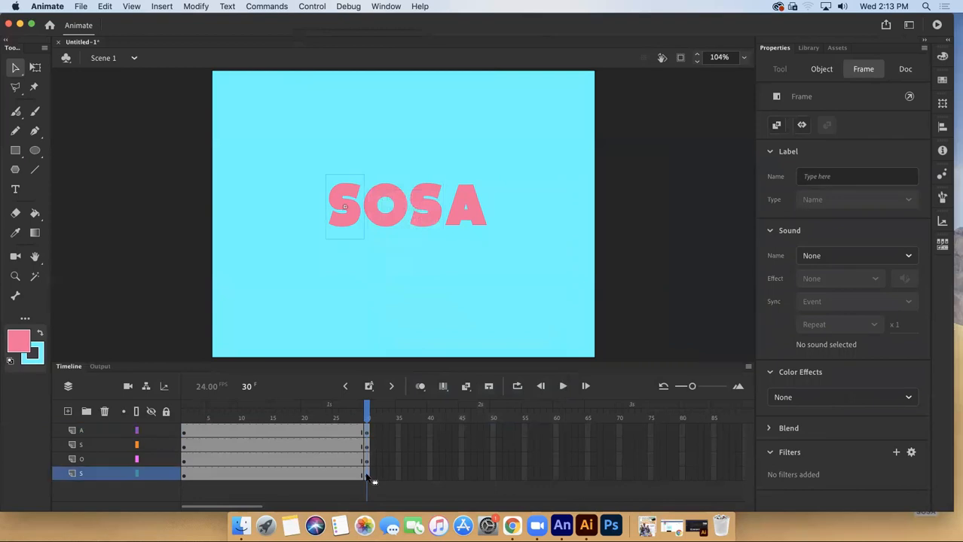
right_click(366, 476)
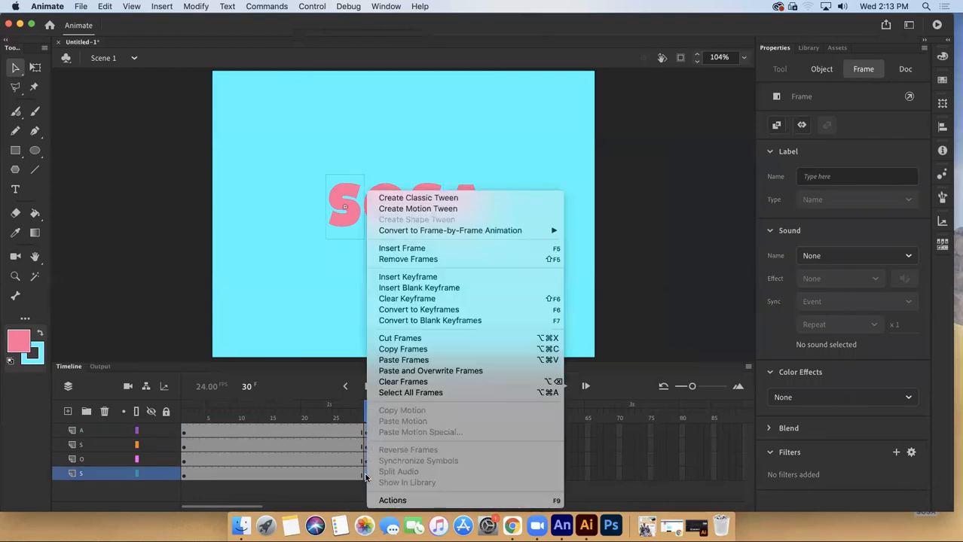
left_click(434, 346)
left_click(429, 478)
right_click(429, 477)
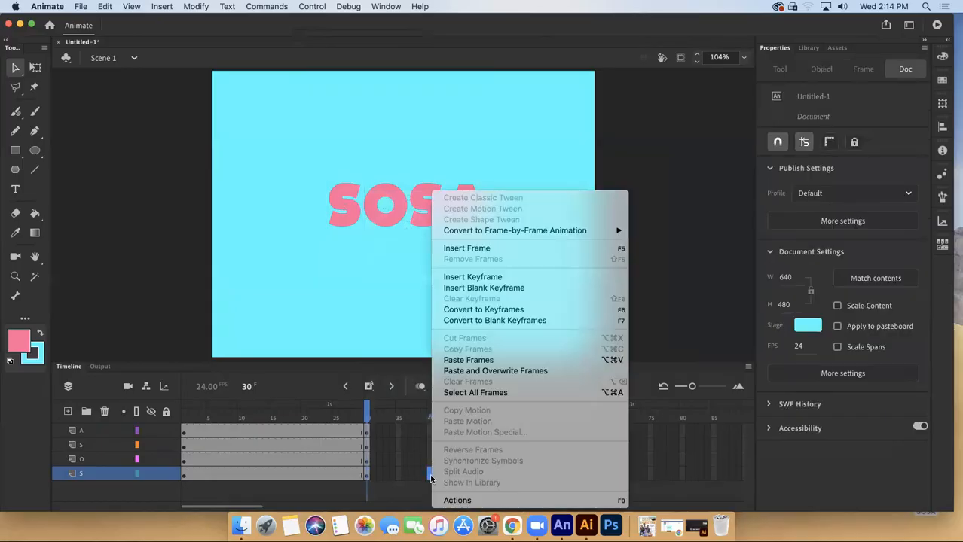
left_click(479, 361)
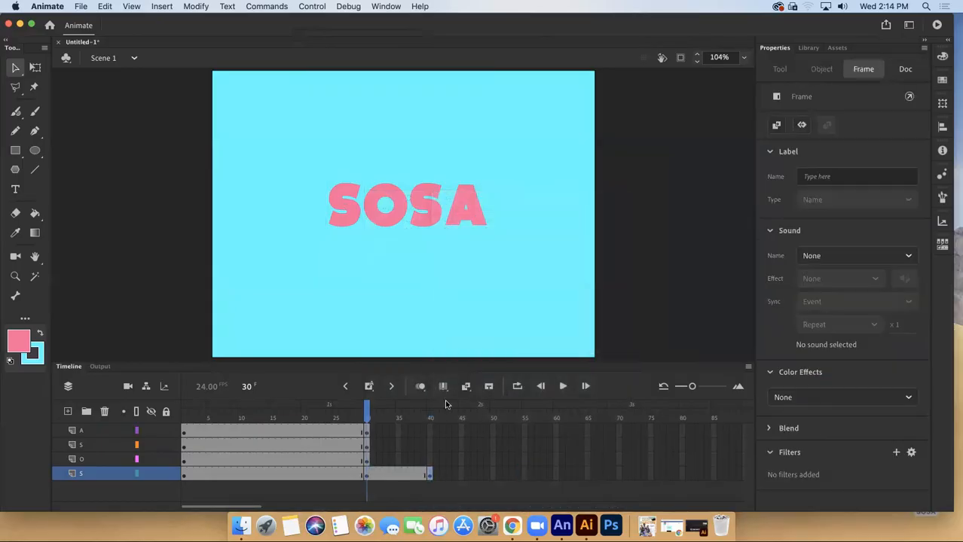
- Copy the O layer's keyframe from frame 30 and paste it at frame 40 of that layer
left_click(366, 461)
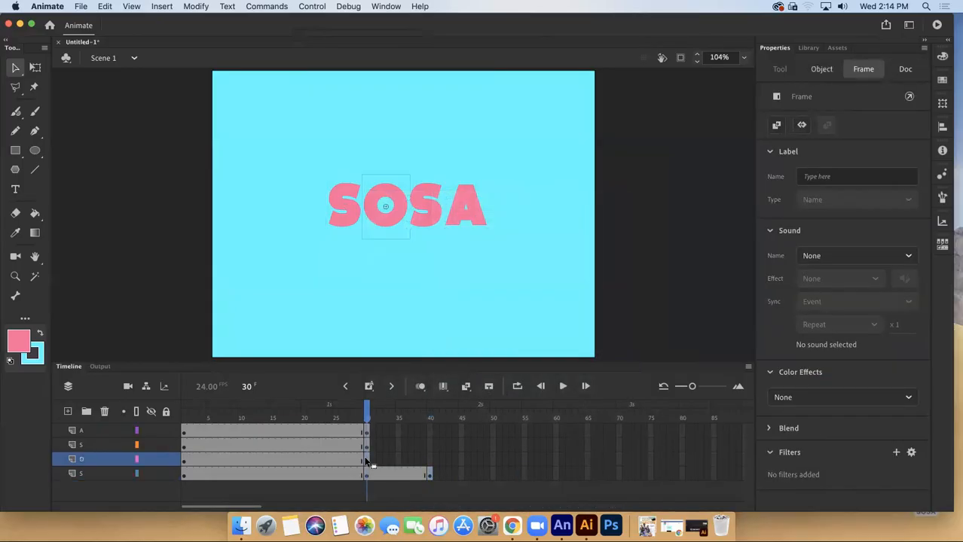
right_click(366, 462)
left_click(441, 338)
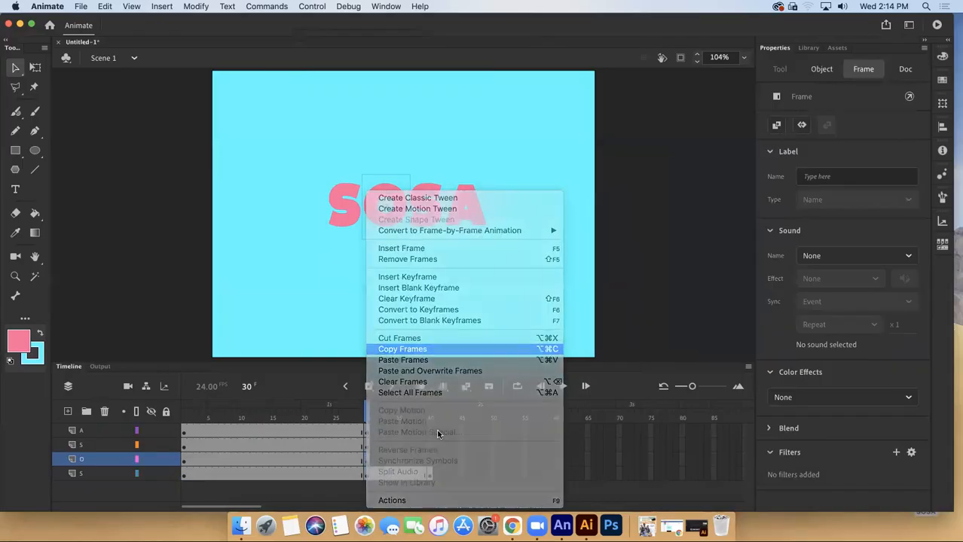
left_click(429, 458)
right_click(430, 459)
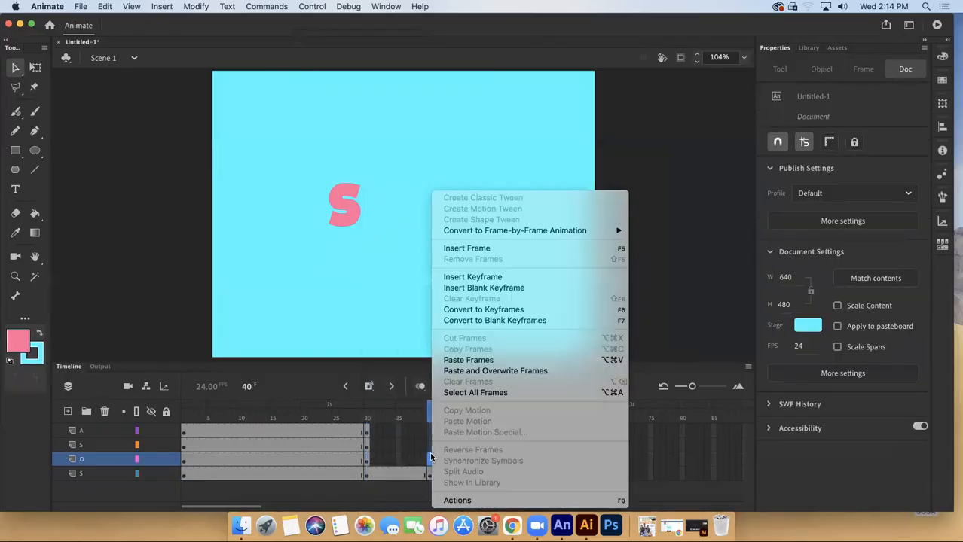
left_click(483, 359)
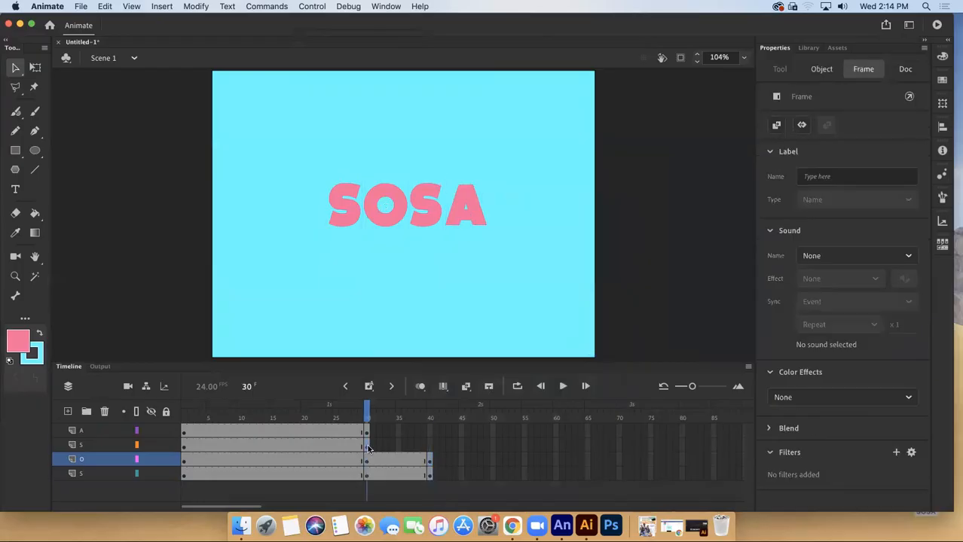
- Copy the second S layer's keyframe from frame 30 and paste it at frame 40 of that layer
left_click(368, 446)
right_click(367, 446)
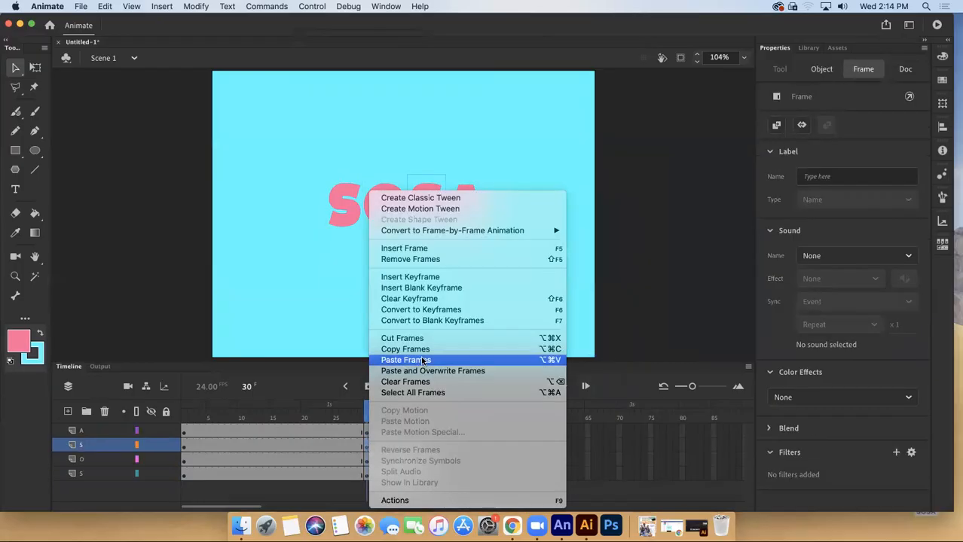
left_click(420, 350)
left_click(431, 446)
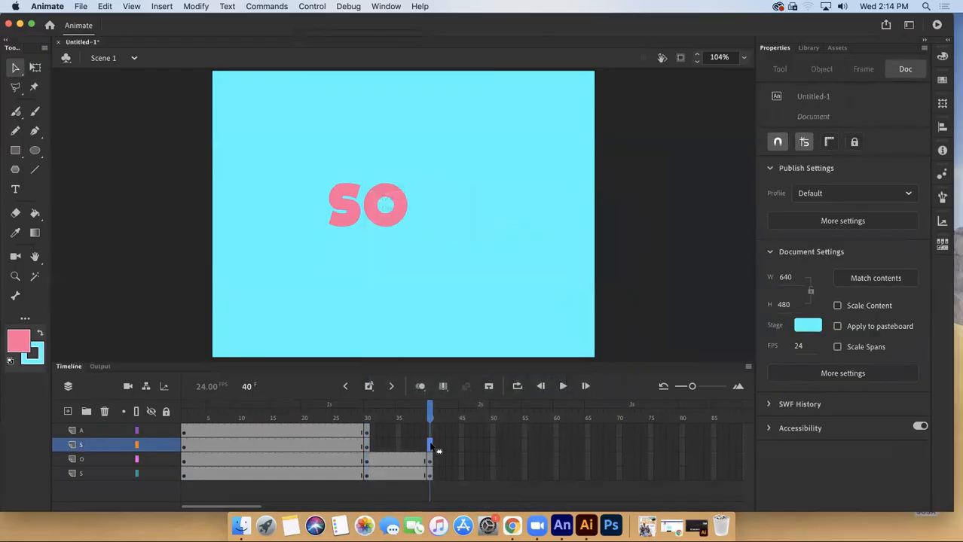
right_click(430, 446)
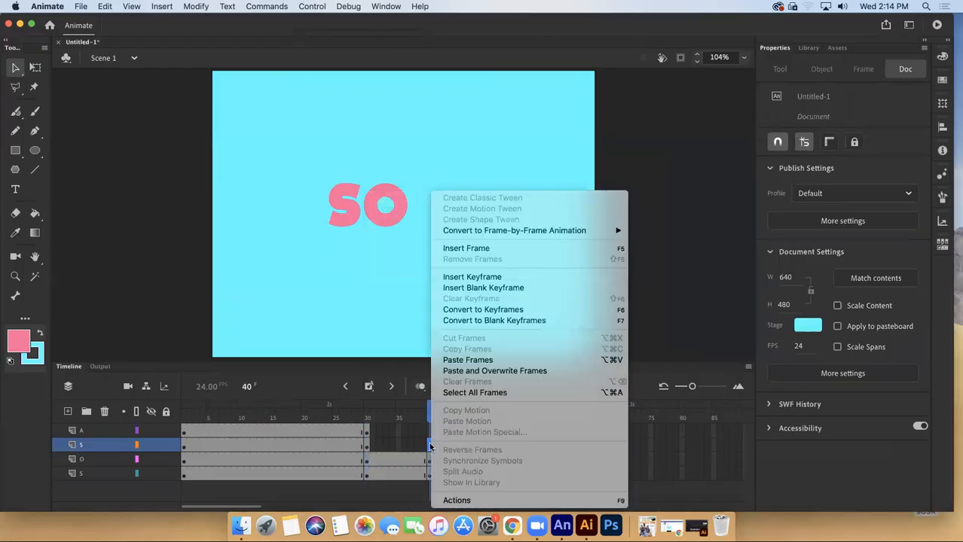
left_click(488, 361)
- Copy the A layer's keyframe from frame 30 and paste it at frame 40 of that layer
left_click(366, 432)
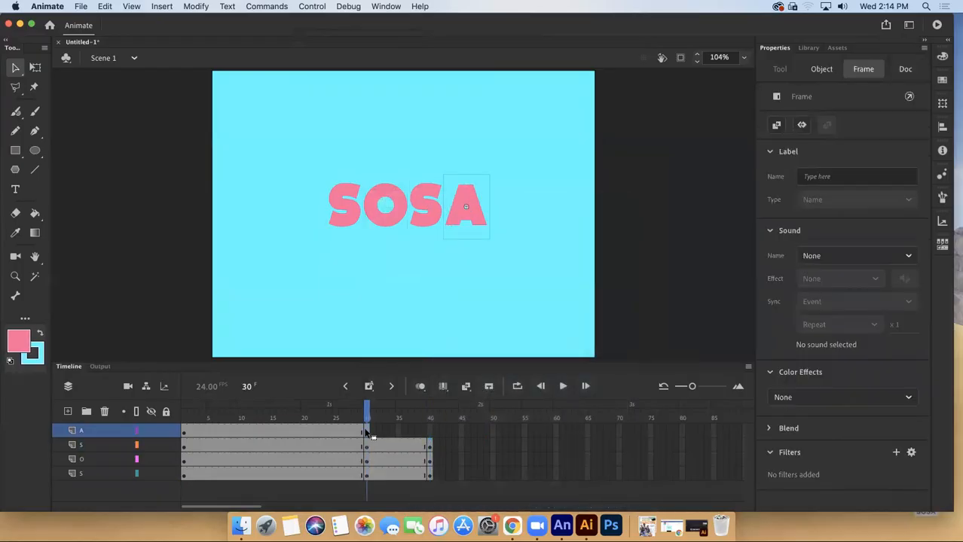
right_click(366, 433)
left_click(413, 348)
left_click(430, 433)
right_click(430, 433)
left_click(480, 360)
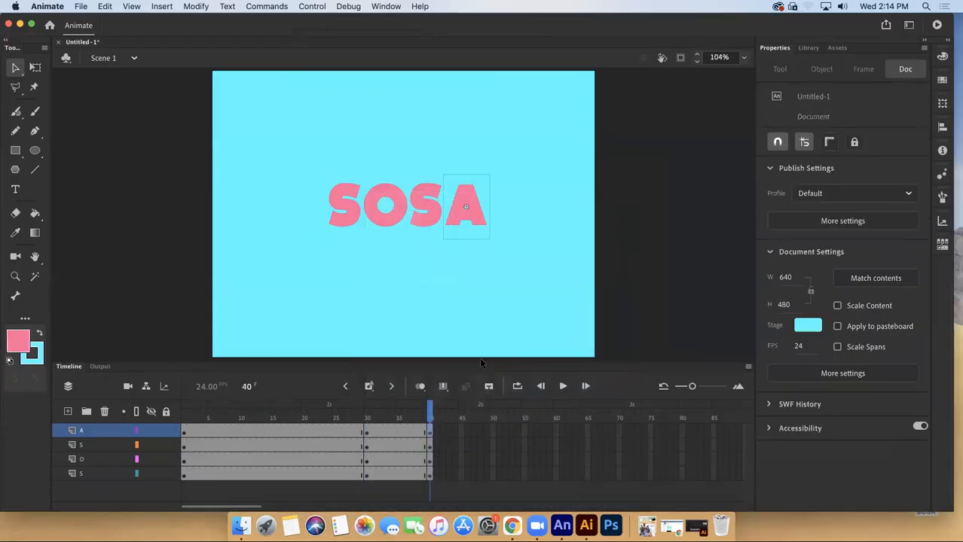
left_click_drag(433, 407, 433, 432)
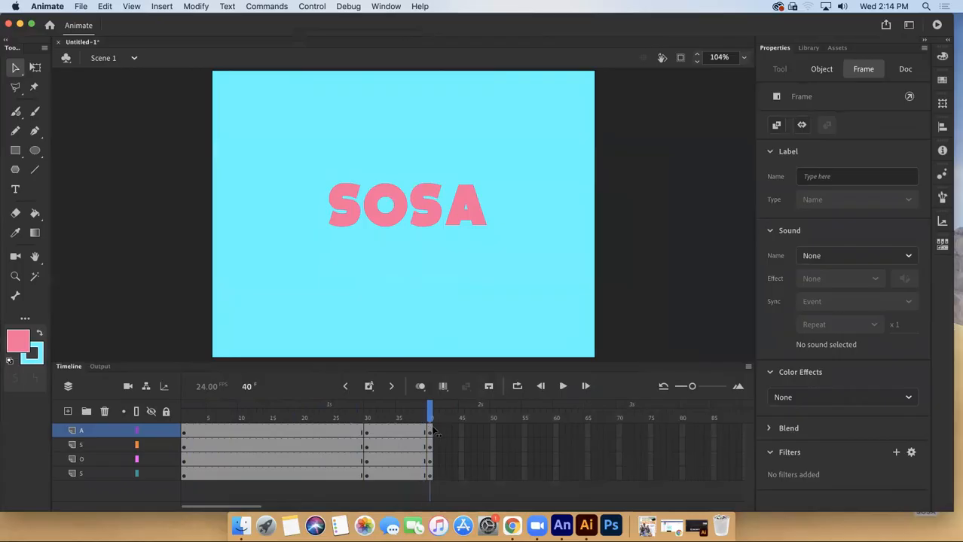
left_click(222, 491)
left_click(183, 475)
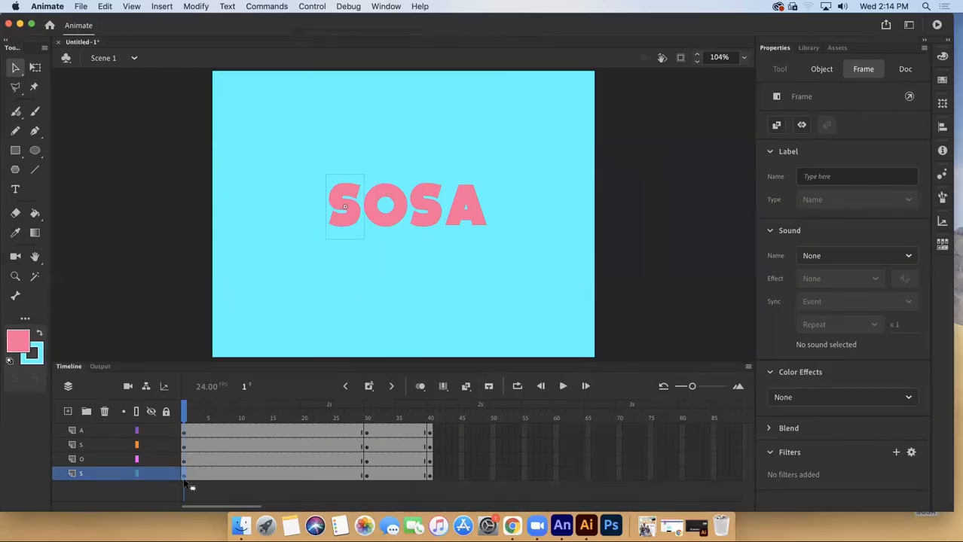
left_click(320, 282)
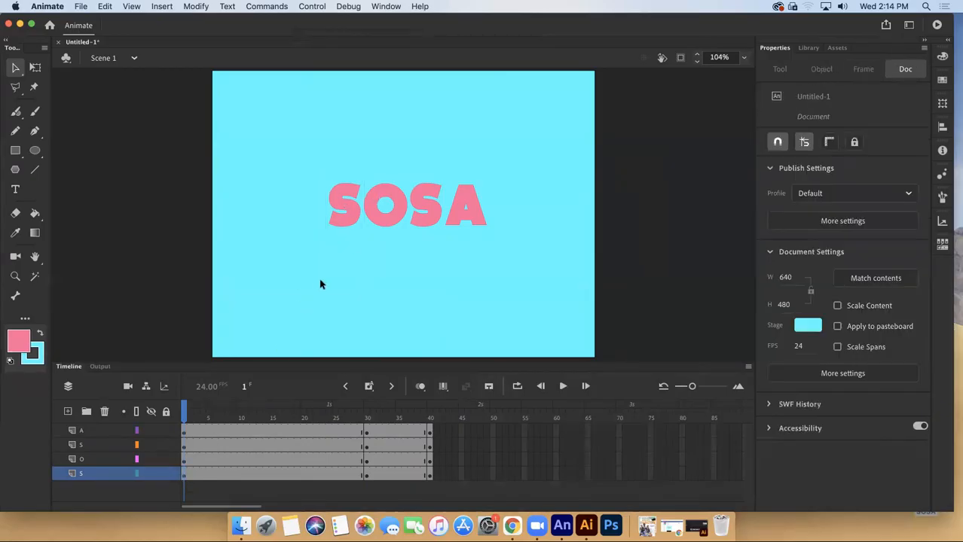
left_click(350, 226)
- Insert a keyframe at frame 5 of the first S layer, then rotate the S, enlarge it and place it at about X 98, Y 112
left_click(209, 476)
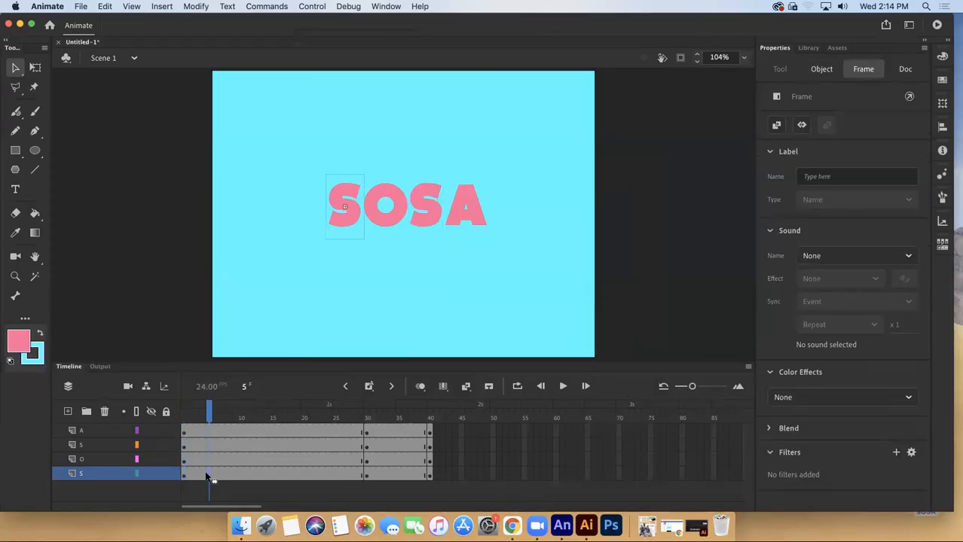
key("q")
left_click(344, 220)
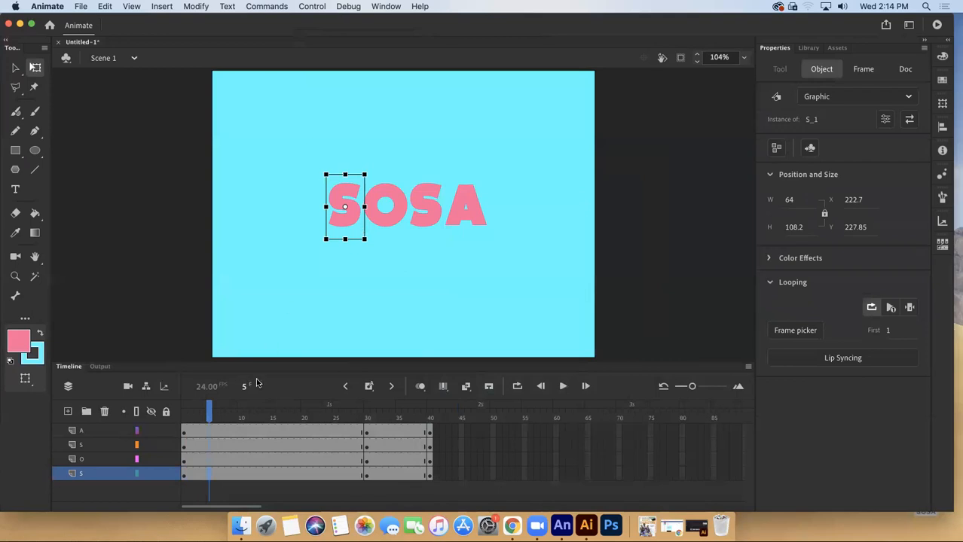
left_click(210, 476)
right_click(210, 476)
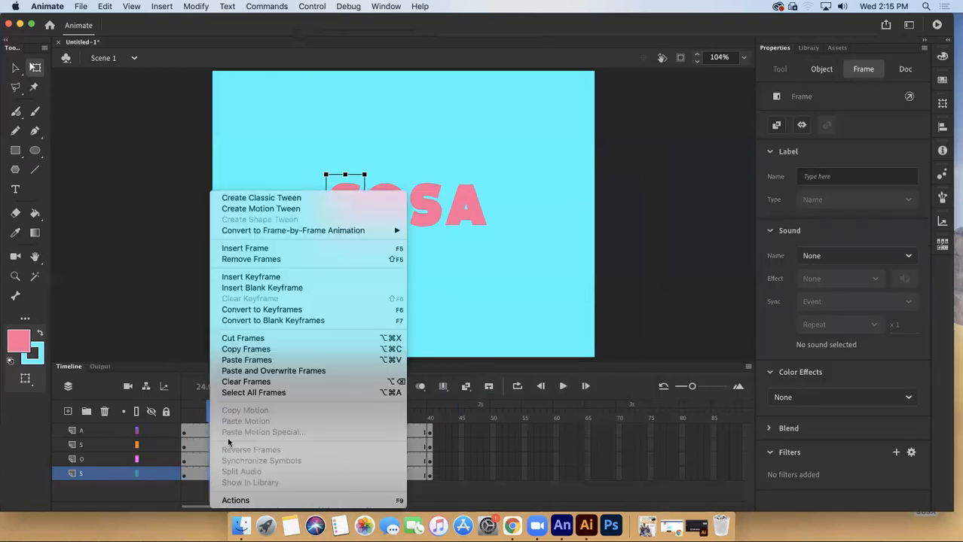
left_click(305, 278)
left_click_drag(343, 226, 248, 217)
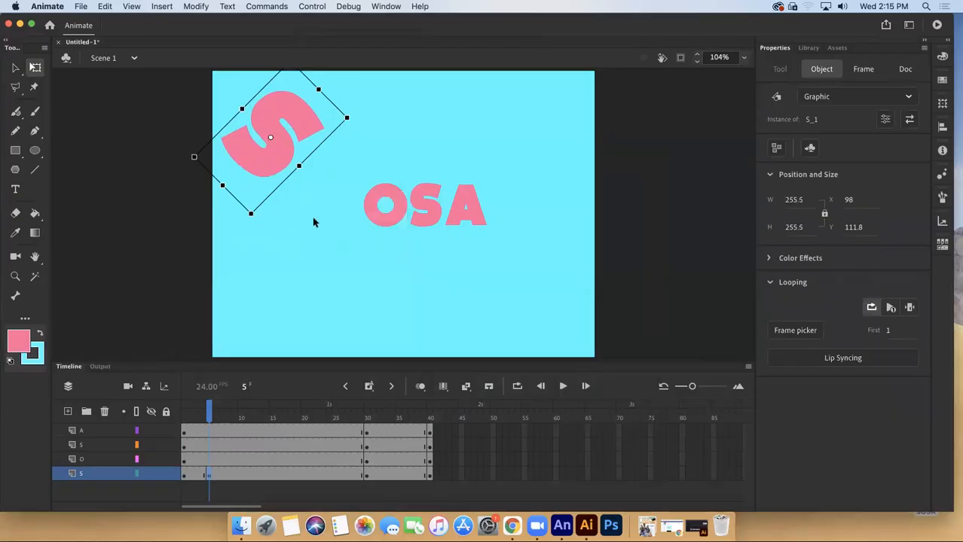
- Insert a keyframe at frame 10 of the first S layer and place the S at about X 236, Y 362, rotated and shrunk to about 65 x 74
left_click(239, 475)
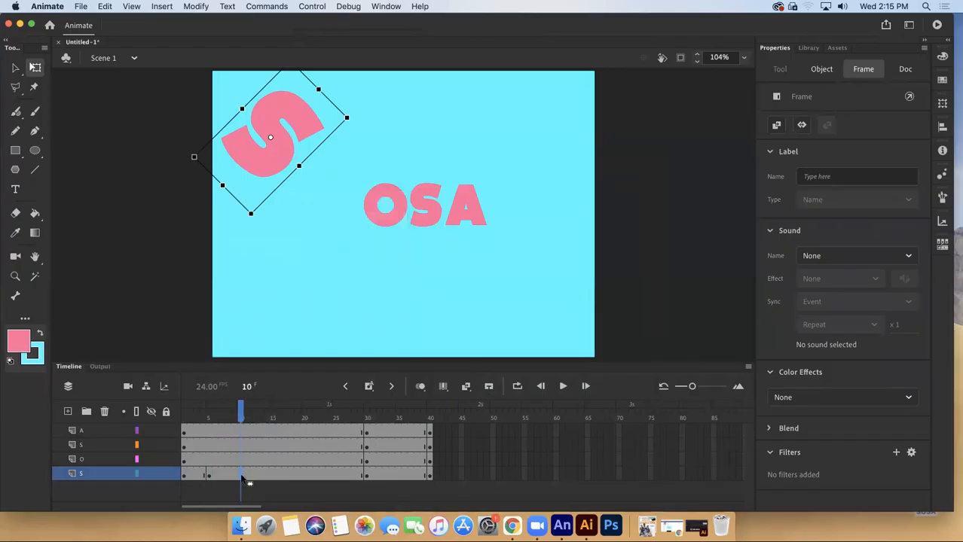
key("F6")
left_click_drag(265, 164, 347, 313)
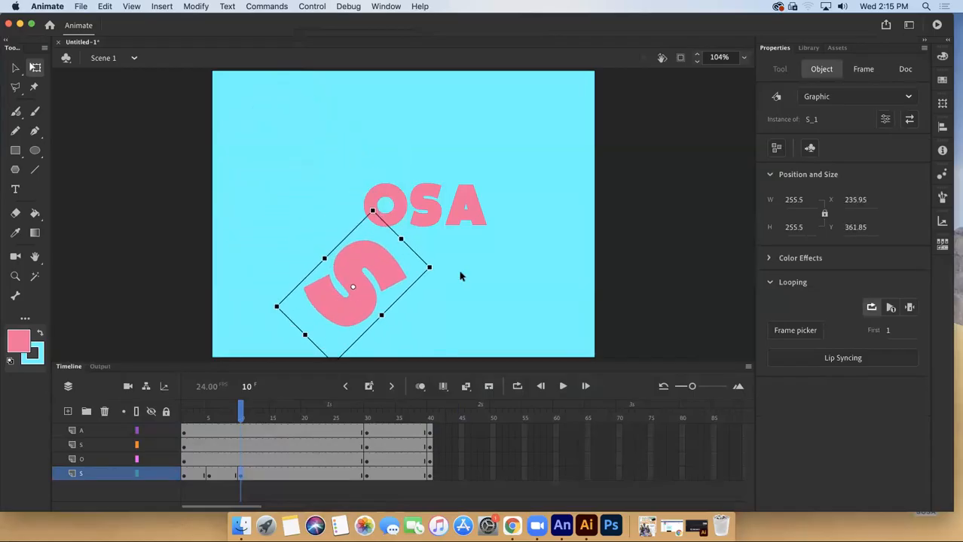
left_click_drag(441, 276, 353, 269)
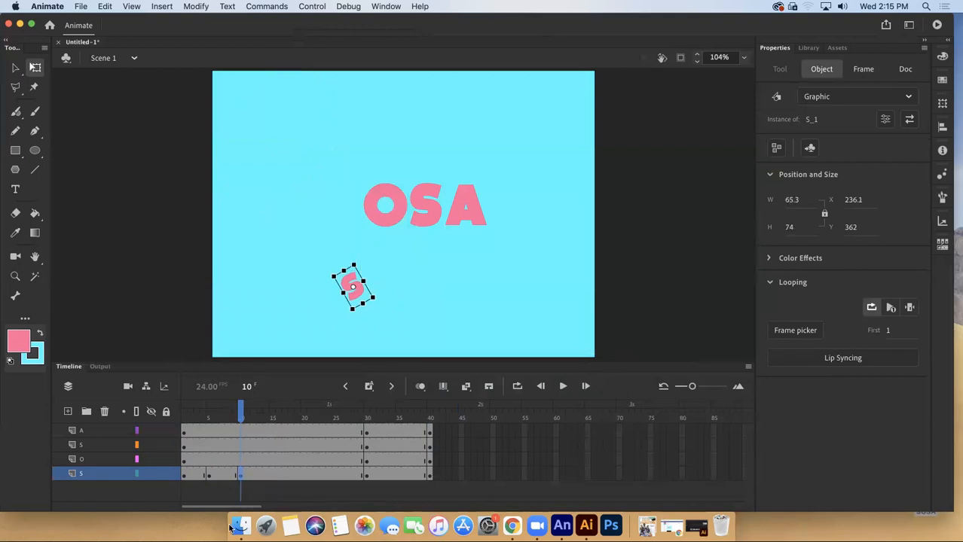
- Insert a keyframe at frame 15 of the first S layer and place the S at about X 497, Y 362, rotated and enlarged to about 190 x 195
left_click(272, 475)
key("F6")
left_click_drag(357, 294, 446, 158)
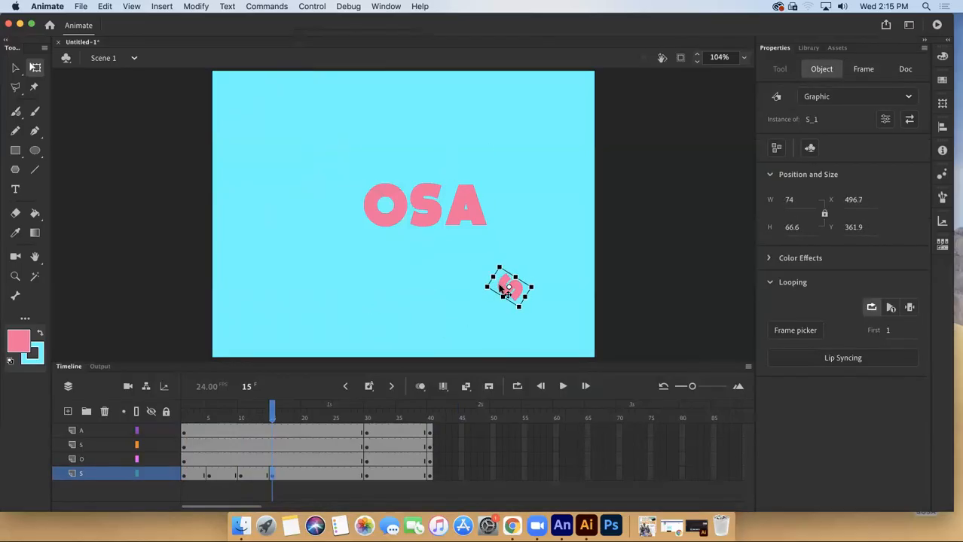
left_click_drag(499, 265, 495, 229)
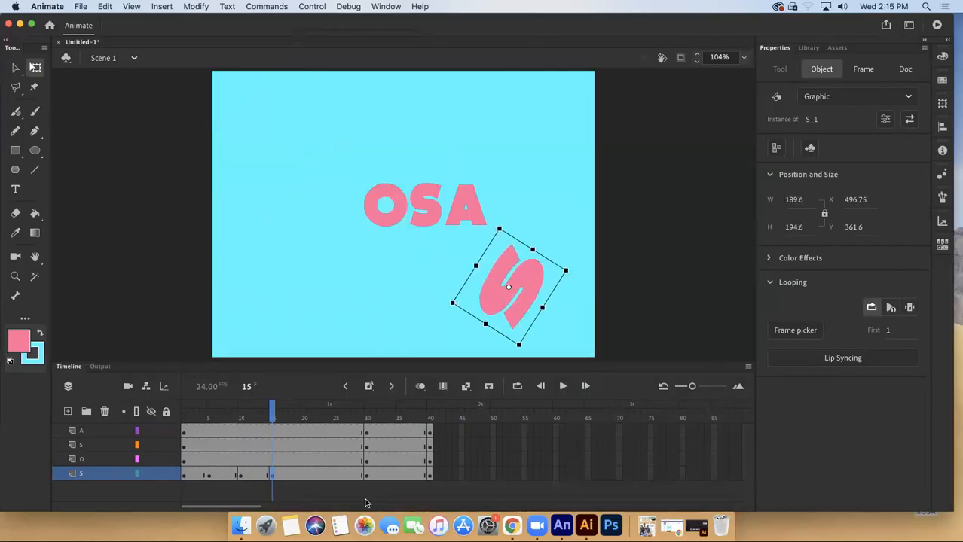
- Insert a keyframe at frame 20 of the first S layer and place the S at about X 496, Y 98, rotated and enlarged to about 282 x 328
left_click(305, 478)
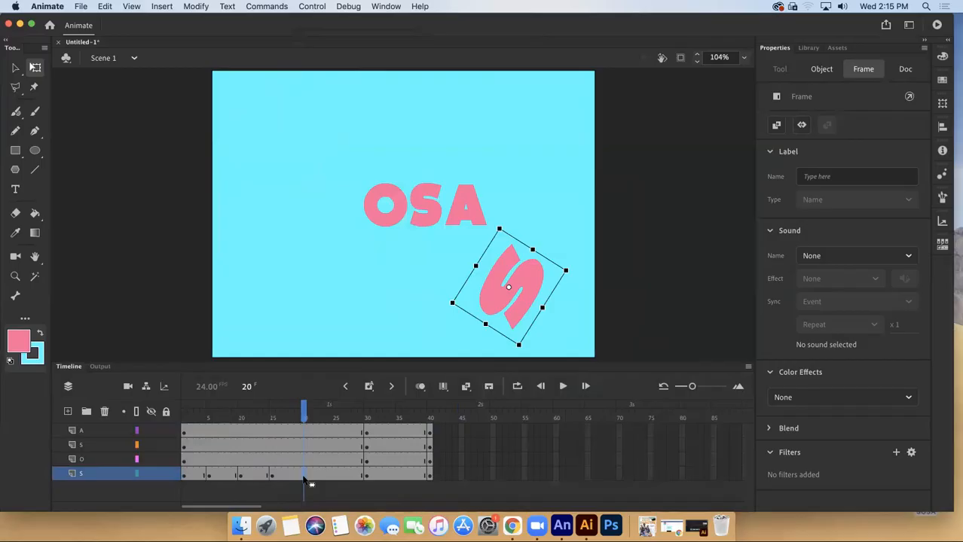
left_click_drag(522, 329, 539, 183)
left_click_drag(486, 163, 462, 205)
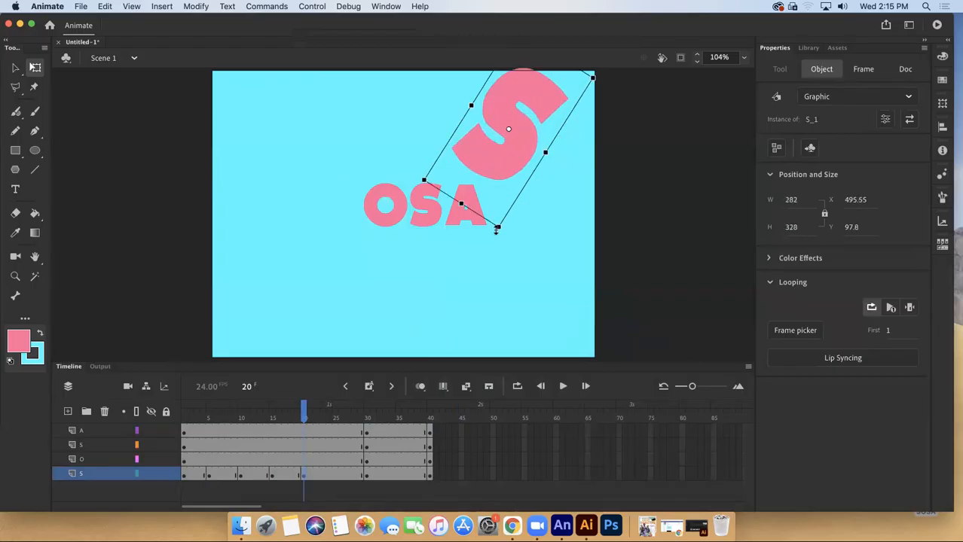
- Insert a keyframe at frame 25 of the first S layer and place the S at about X 222, Y 110, rotated and shrunk to about 149 x 149
left_click(336, 480)
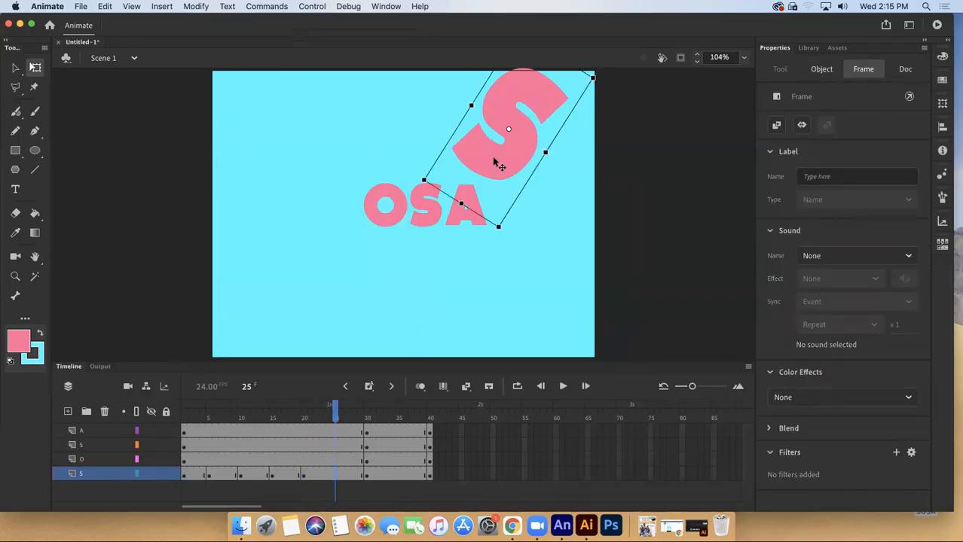
key("F6")
left_click_drag(509, 157, 349, 163)
left_click_drag(340, 247, 379, 143)
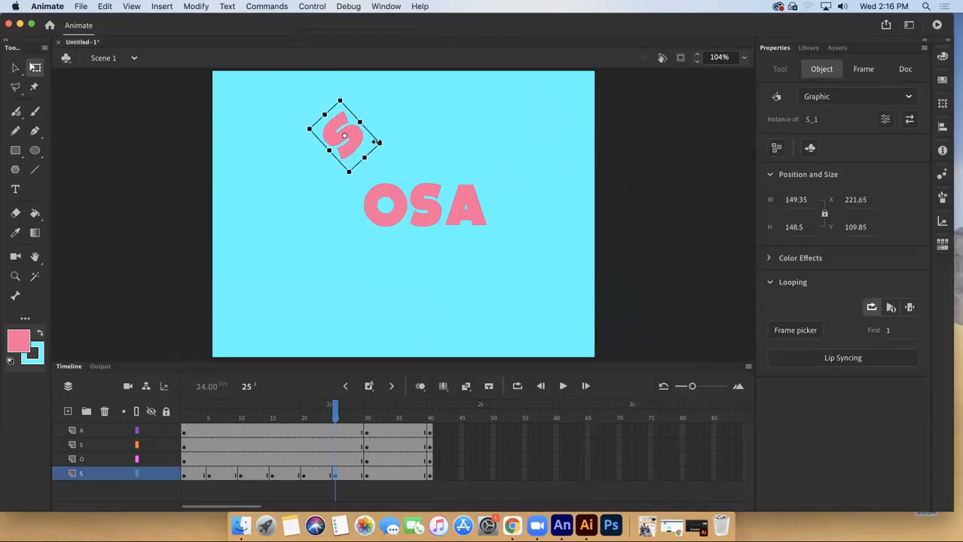
- Create a classic tween across frames 1 to 30 of the first S layer and play back the animation
left_click_drag(337, 430, 401, 432)
left_click(183, 475)
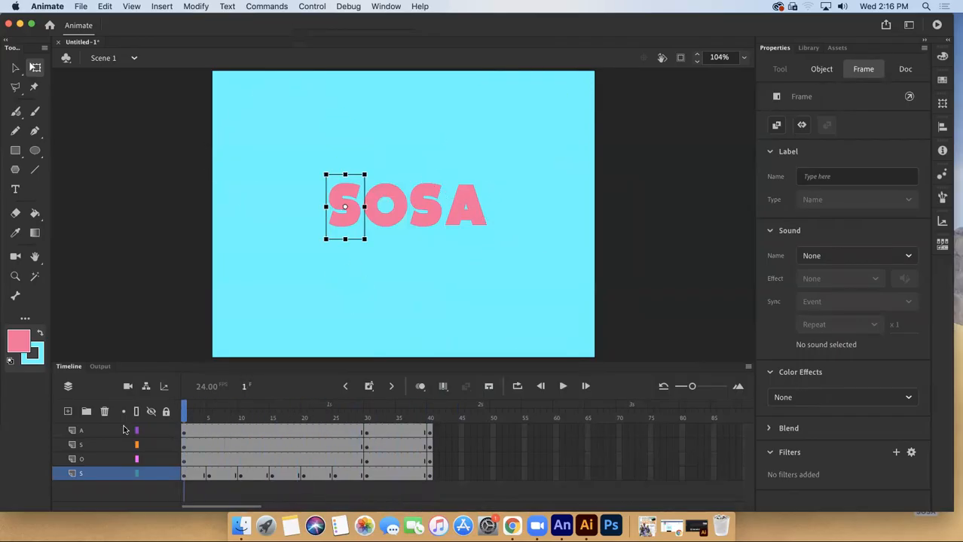
left_click(188, 475)
left_click(366, 476, "shift")
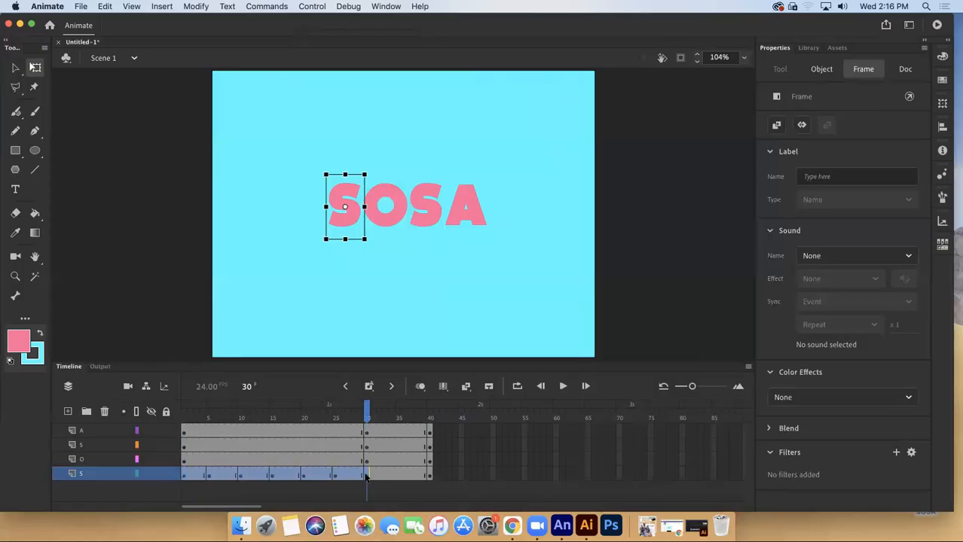
right_click(277, 477)
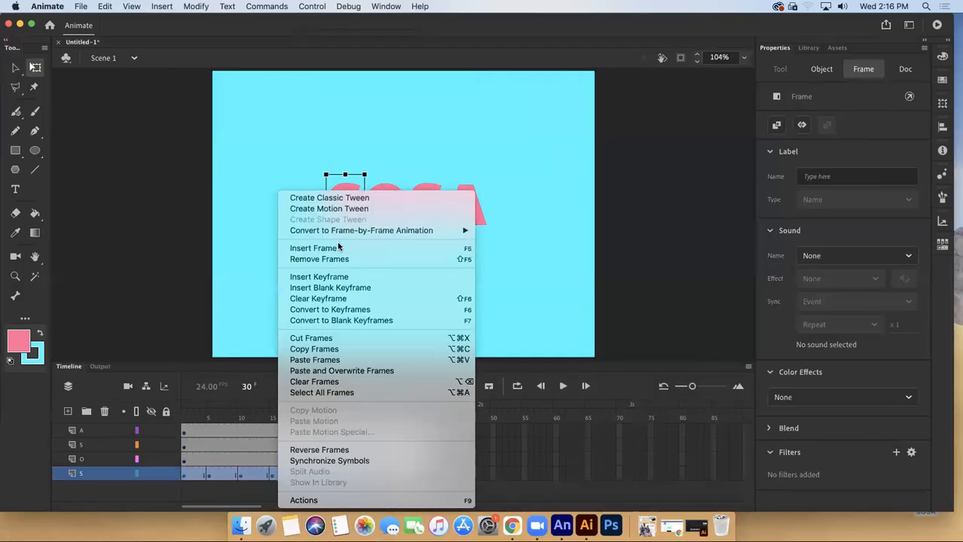
left_click(313, 198)
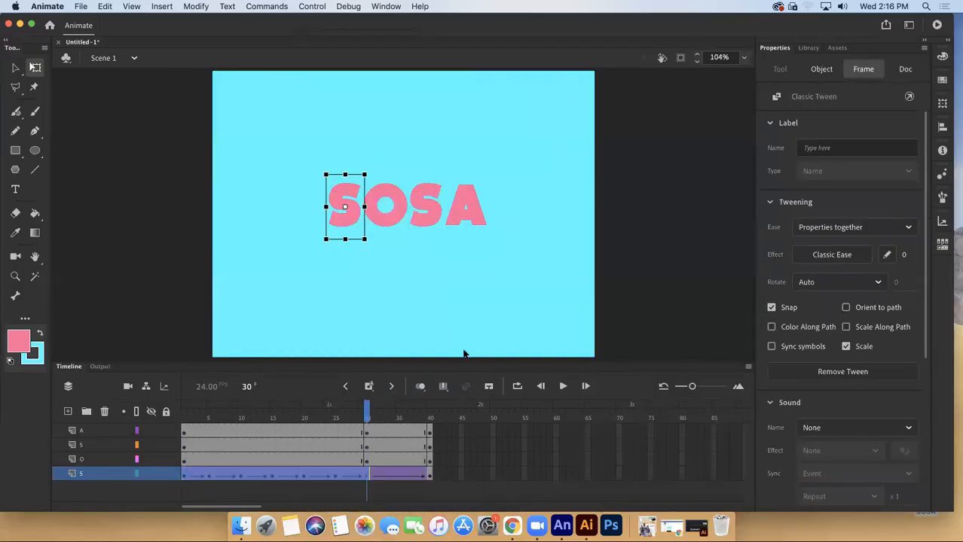
left_click(562, 386)
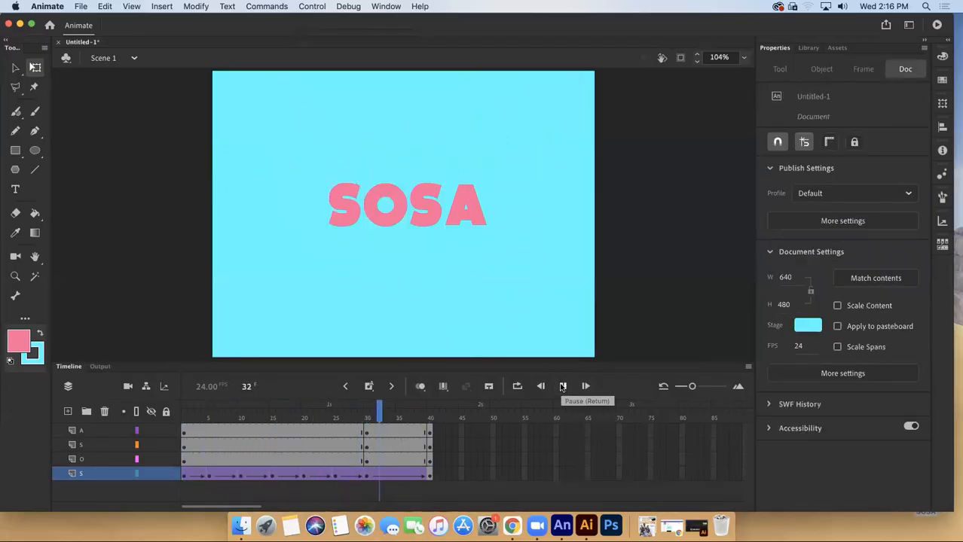
left_click(562, 385)
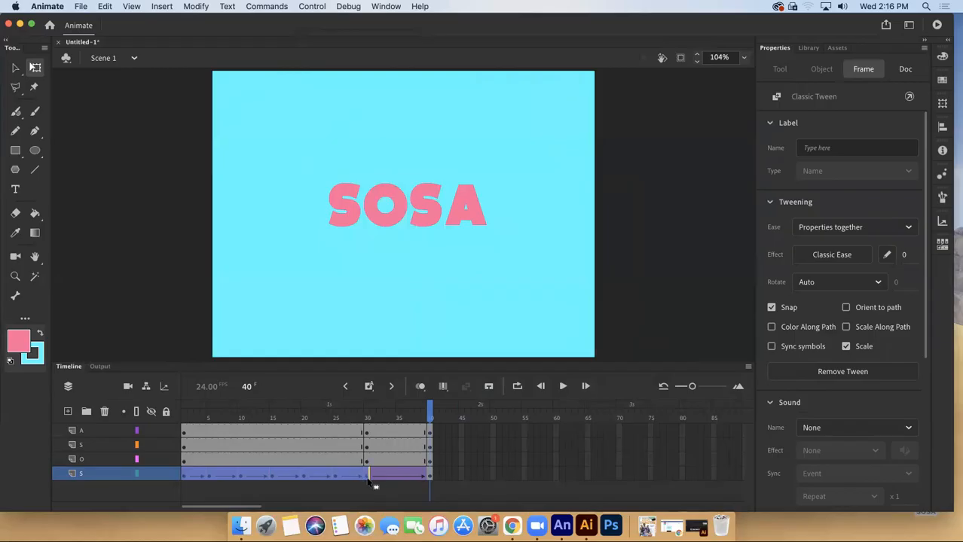
- Review the tweened motion of the first S and check the O layer's frames between 1 and 35
left_click_drag(431, 415, 430, 435)
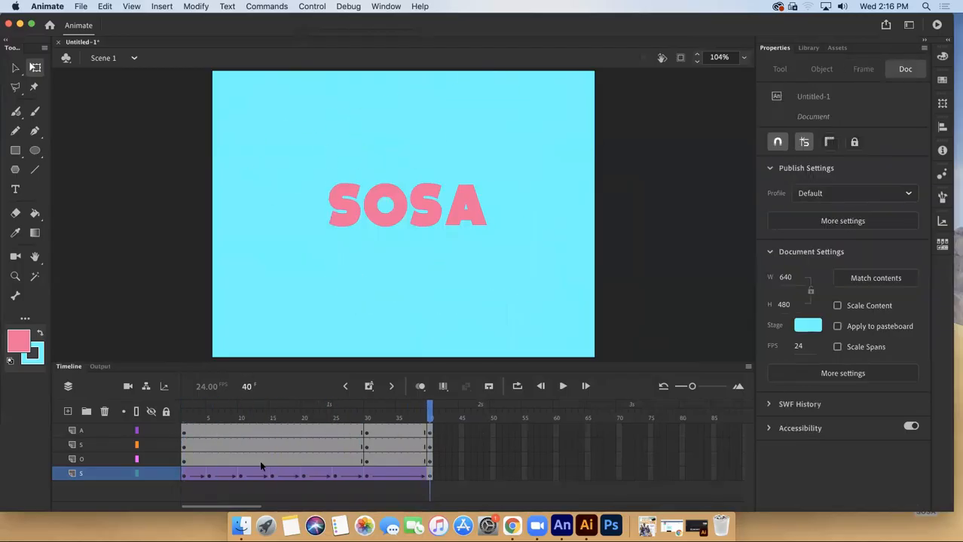
left_click_drag(186, 463, 395, 459)
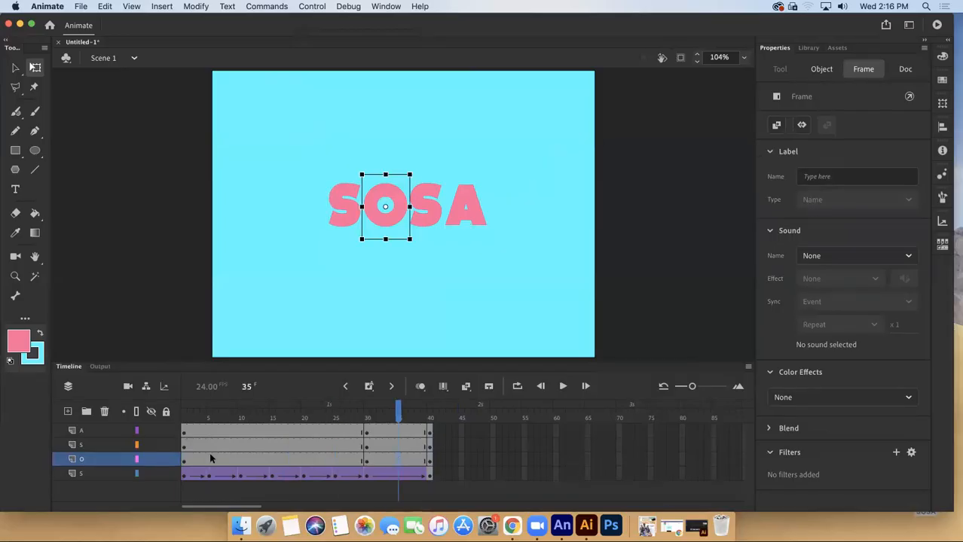
left_click(187, 462)
left_click(266, 461)
left_click(337, 460)
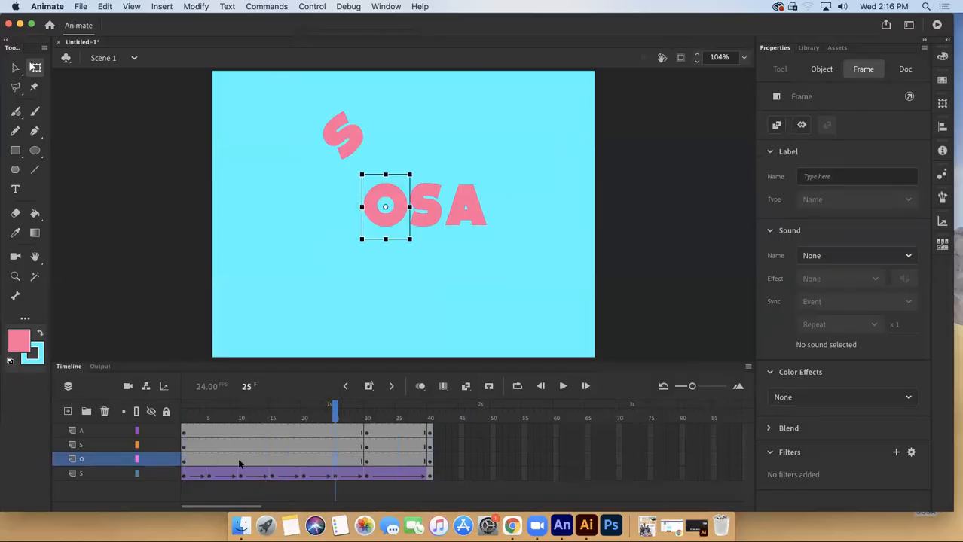
left_click(185, 463)
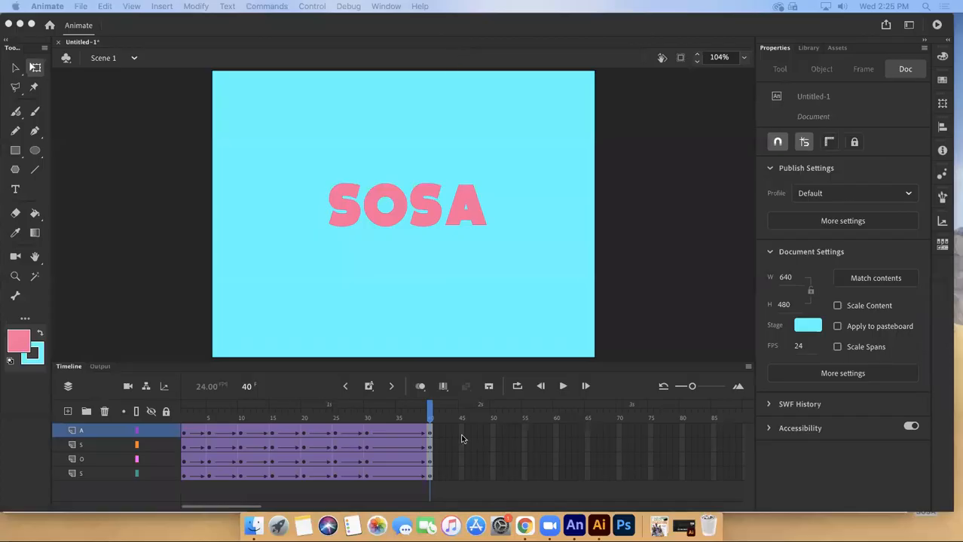
- Play back the complete four-letter animation from frame 1 and scrub through its 40 frames
left_click_drag(429, 413, 183, 416)
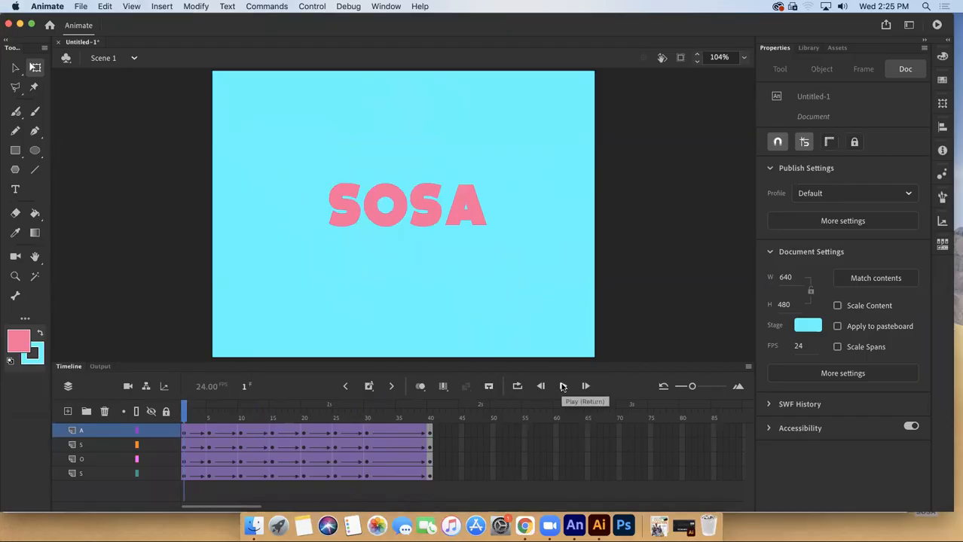
left_click(563, 387)
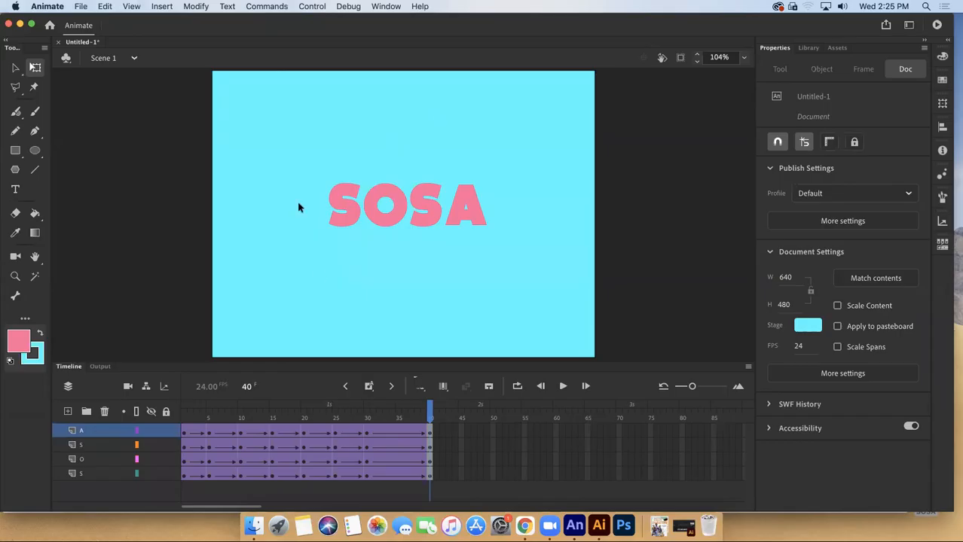
mouse_move(429, 414)
left_mouse_down()
mouse_move(156, 419)
mouse_move(437, 424)
left_mouse_up()
- Apply a 64% Tint color effect in blue (red 51, green 51, blue 204) to the A at frame 5
left_click(209, 435)
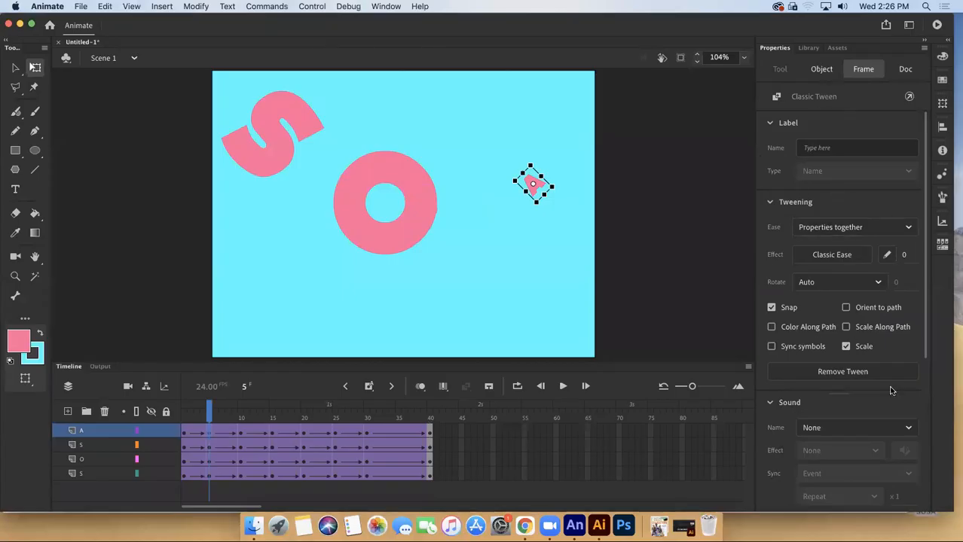
scroll(880, 364, "down", 6)
scroll(881, 363, "up", 6)
scroll(882, 366, "down", 5)
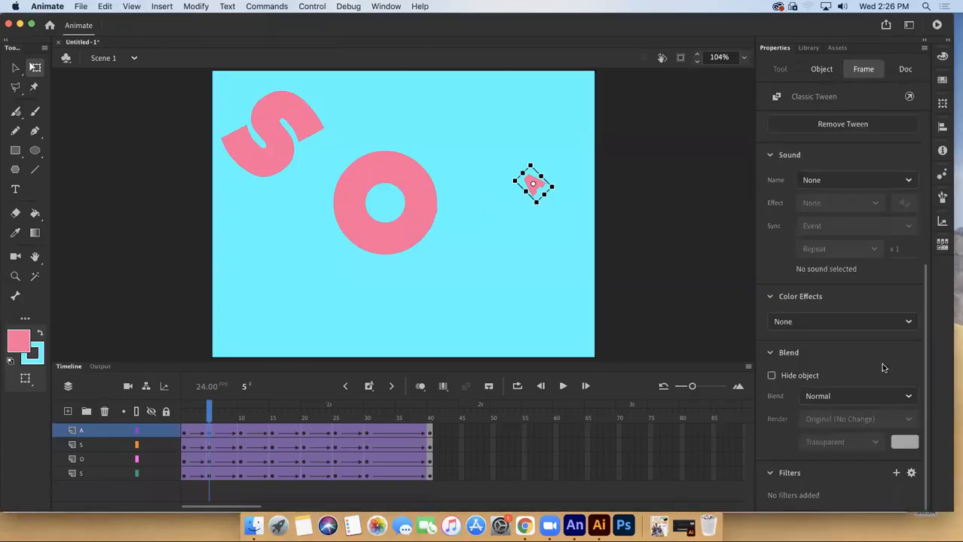
left_click(835, 328)
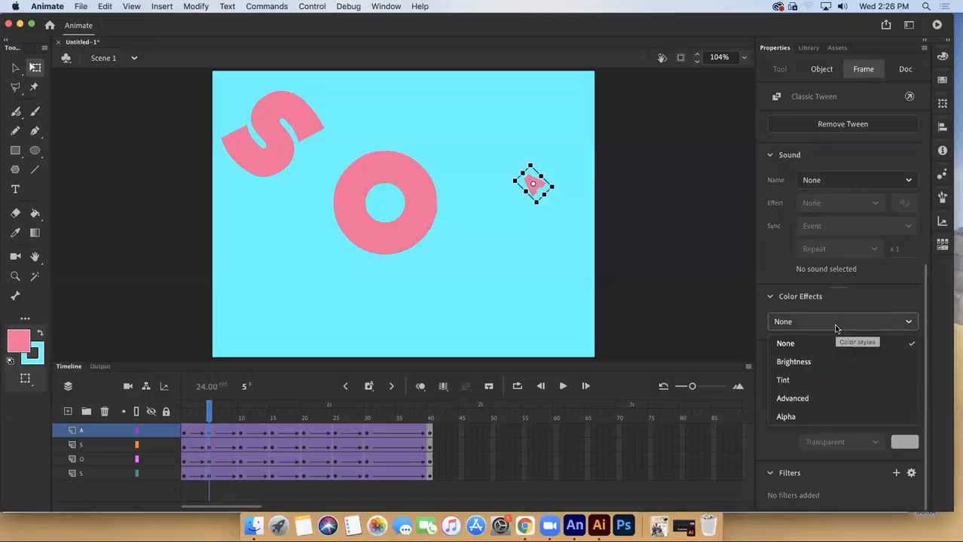
left_click(821, 380)
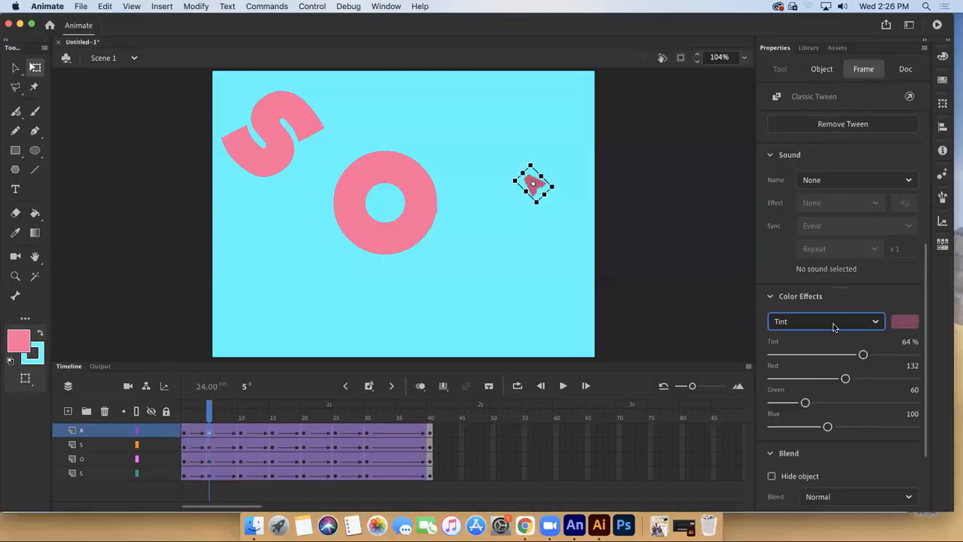
left_click(908, 324)
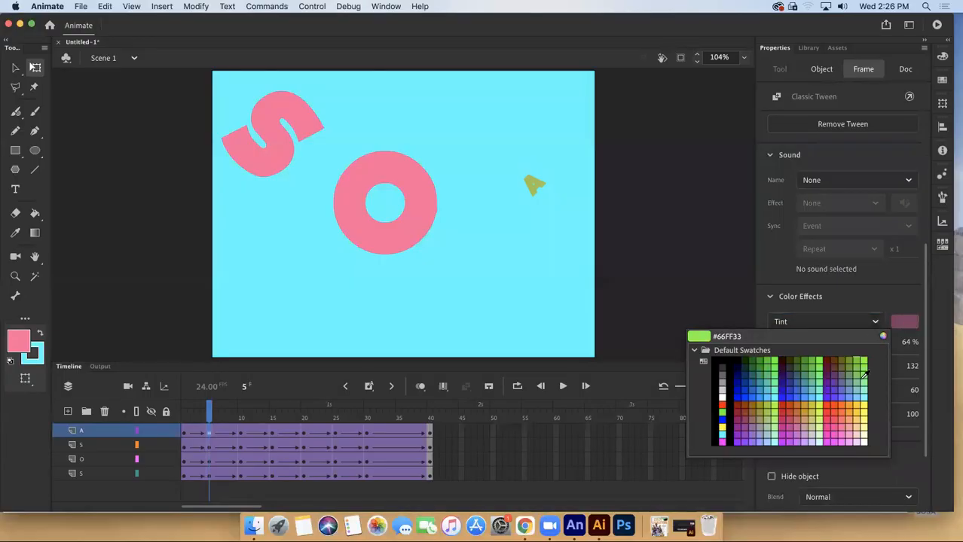
left_click(793, 382)
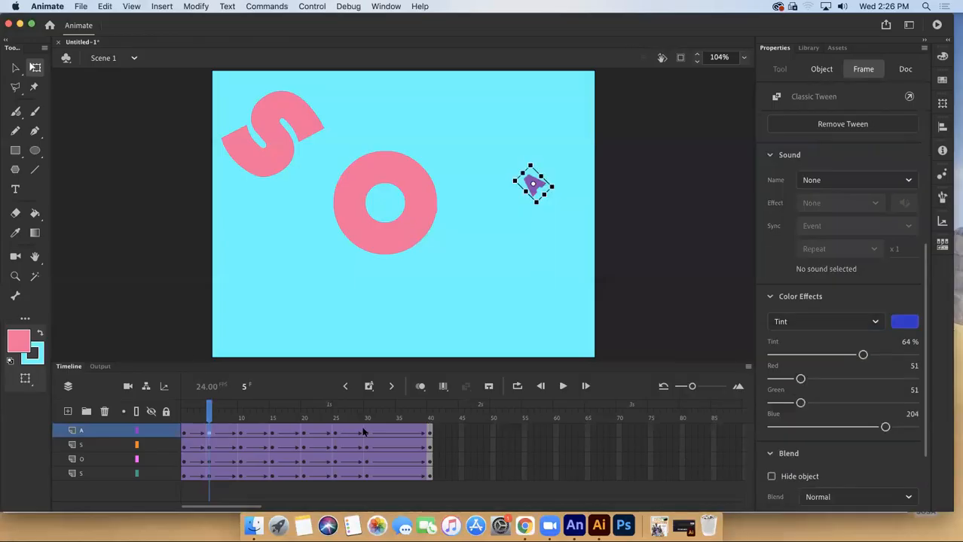
- Scrub through the opening frames to preview the tint, and undo the tint on the A at frame 5
left_click_drag(218, 418, 156, 426)
left_click(540, 134)
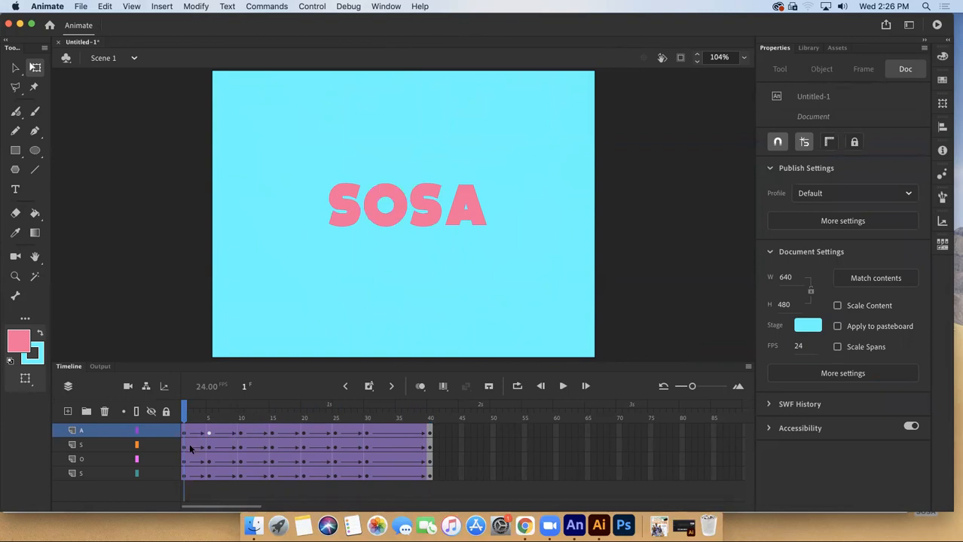
left_click(209, 433)
left_click(243, 199)
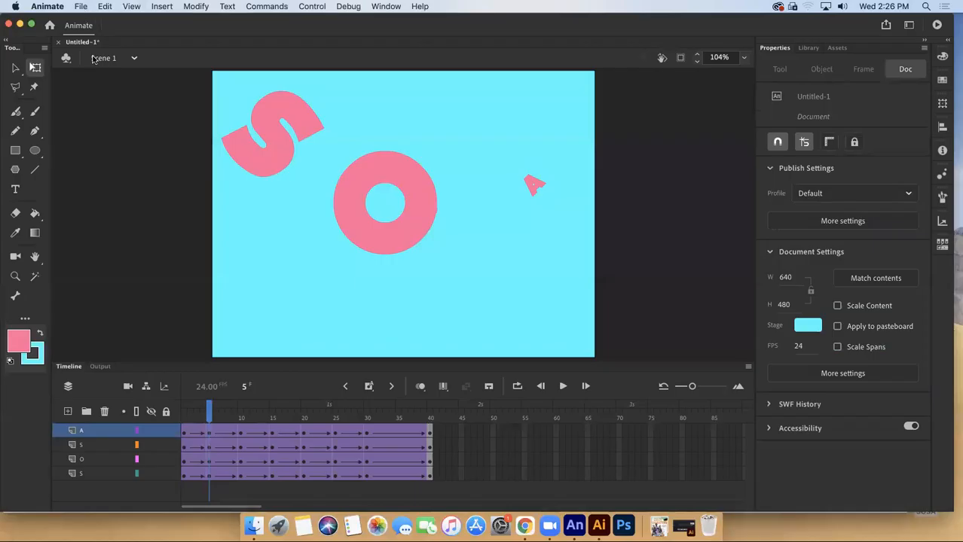
- Save the animation to the Desktop as an Animate document named SosaP_FlyingText.fla
left_click(80, 6)
left_click(120, 110)
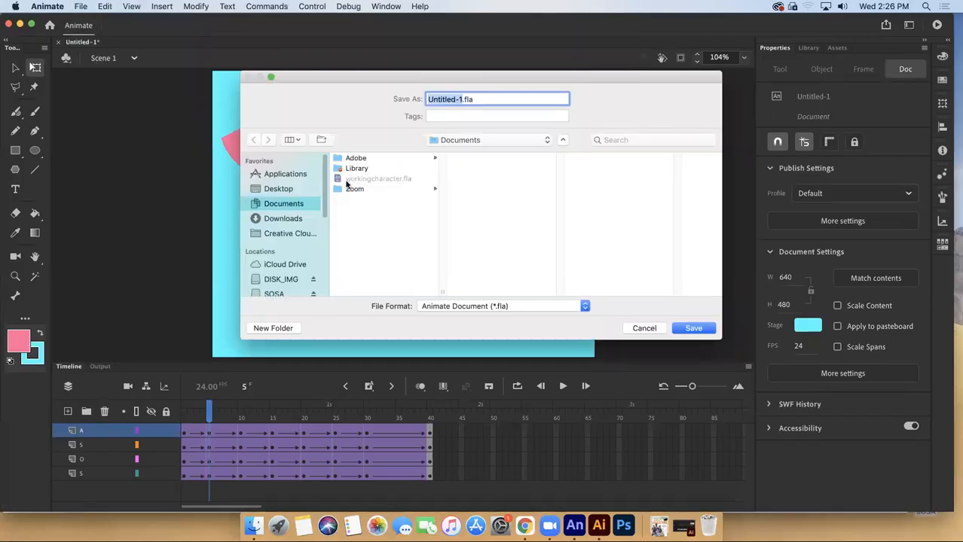
left_click(283, 190)
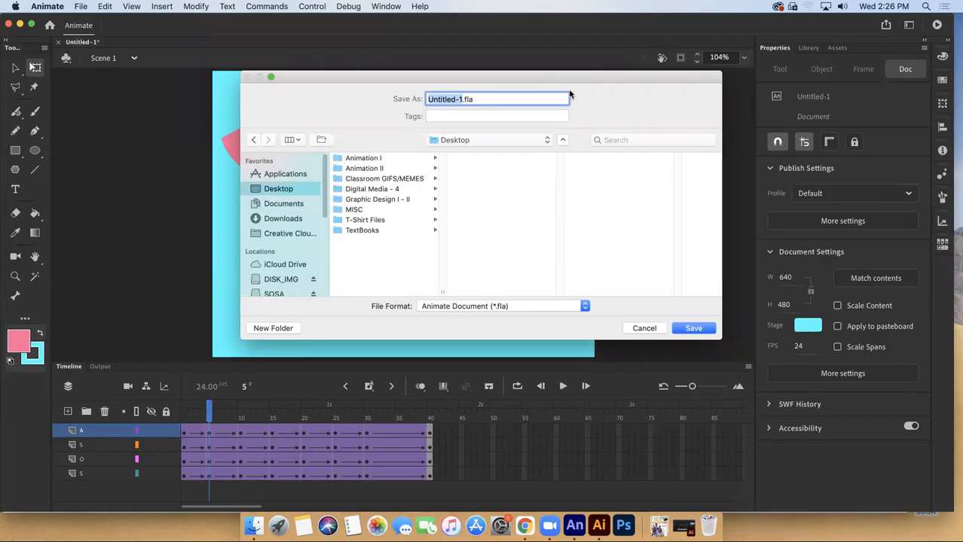
type("SosaP_FlyingText")
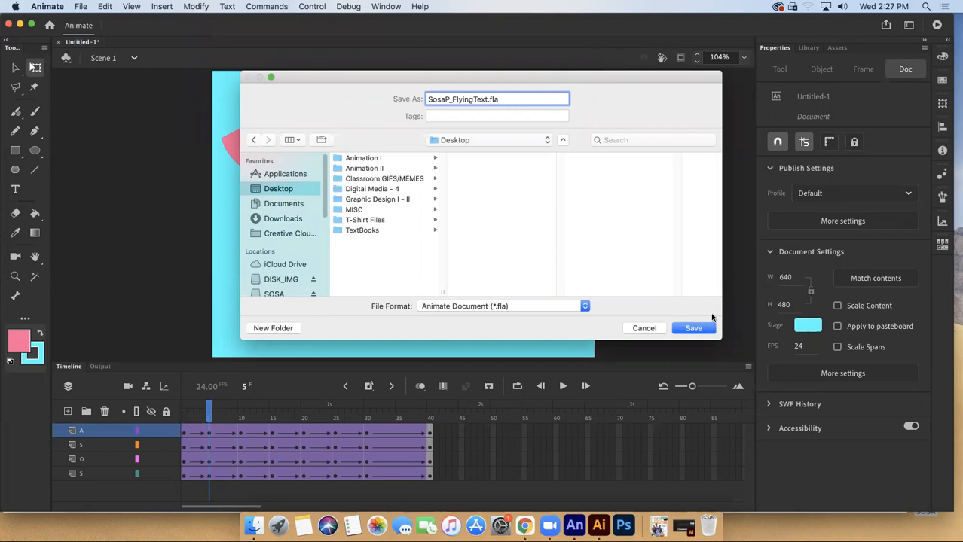
left_click(694, 329)
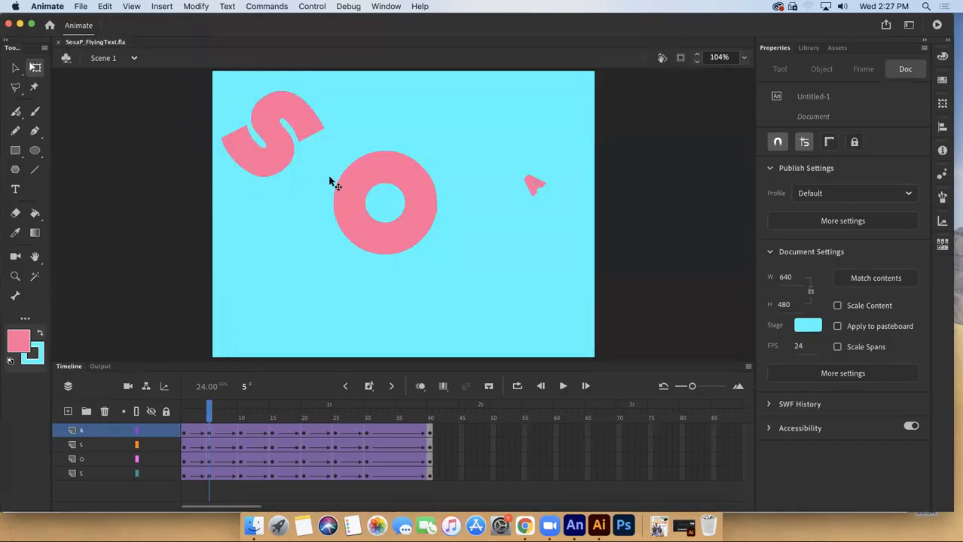
- Export the animation as a 640 x 480 px animated GIF, saved to the Desktop as SosaP_FlyingText.gif
left_click(430, 413)
mouse_move(449, 413)
left_mouse_down()
mouse_move(259, 423)
mouse_move(454, 421)
left_mouse_up()
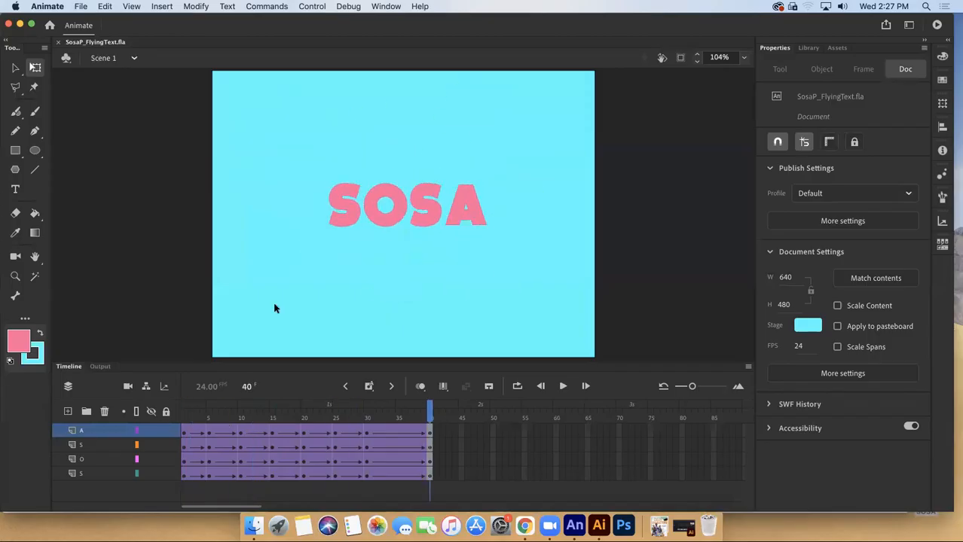
left_click(82, 8)
mouse_move(139, 158)
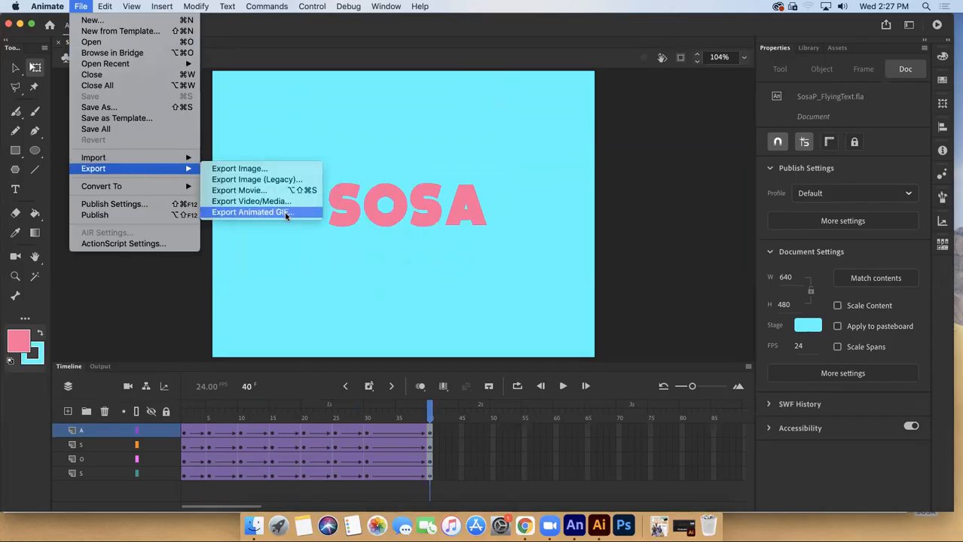
left_click(284, 213)
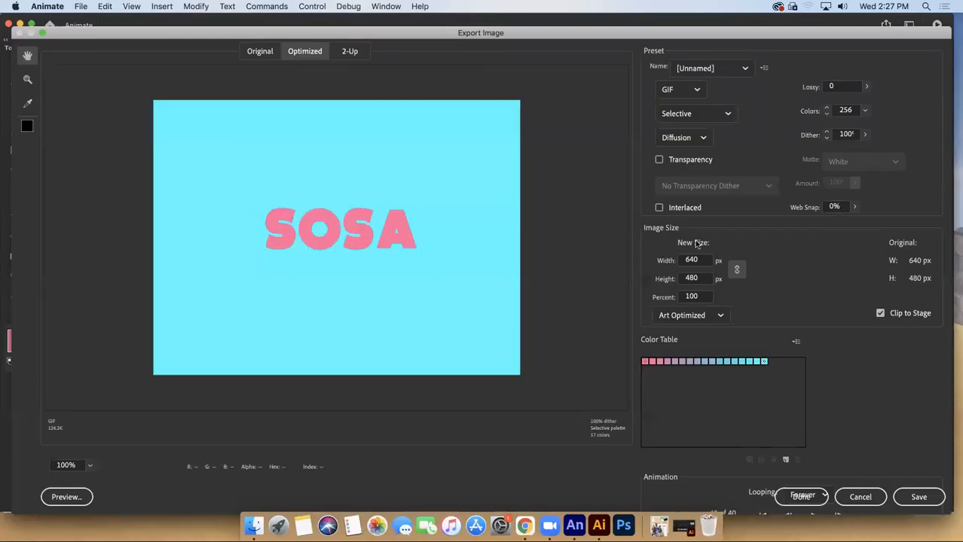
left_click(918, 497)
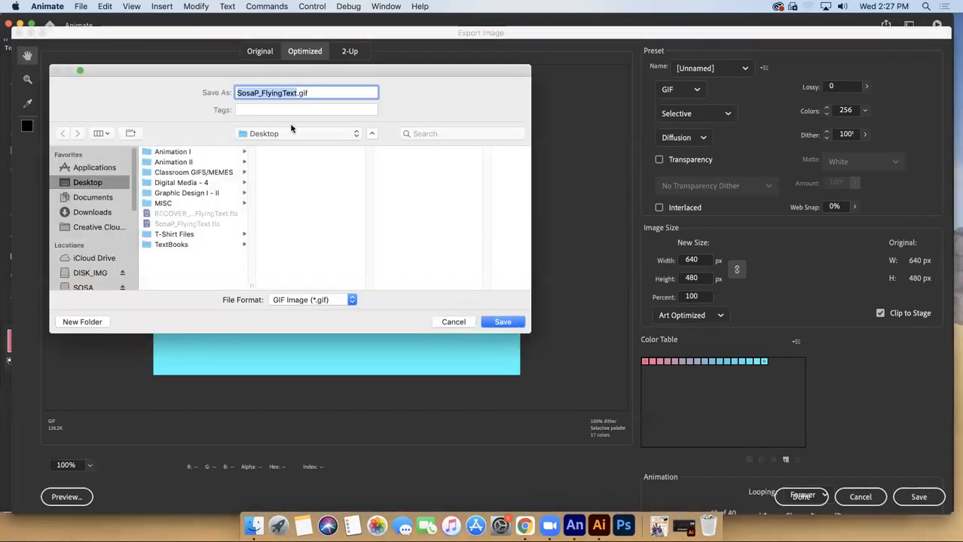
left_click(500, 323)
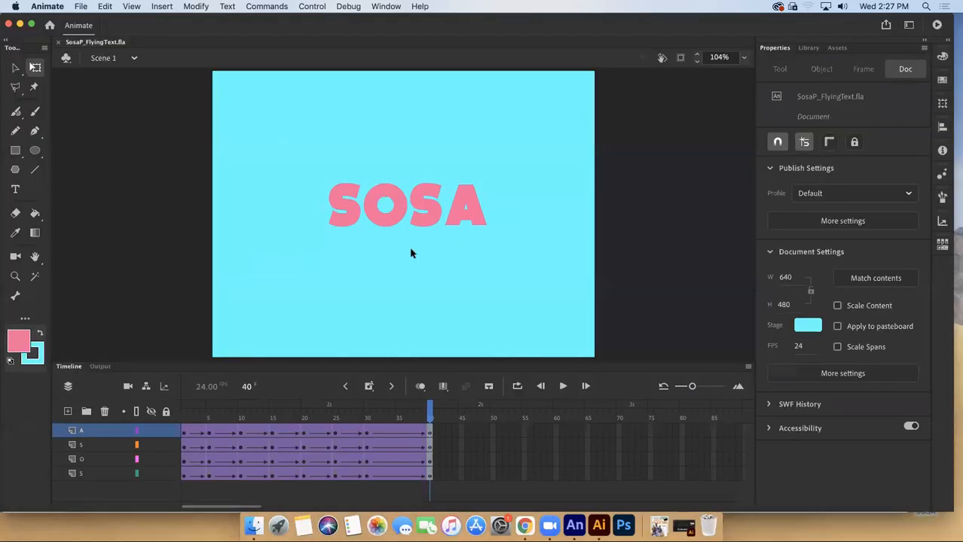
mouse_move(431, 411)
left_mouse_down()
mouse_move(244, 413)
mouse_move(439, 414)
left_mouse_up()
mouse_move(430, 413)
left_mouse_down()
mouse_move(204, 413)
mouse_move(339, 422)
mouse_move(430, 411)
left_mouse_up()
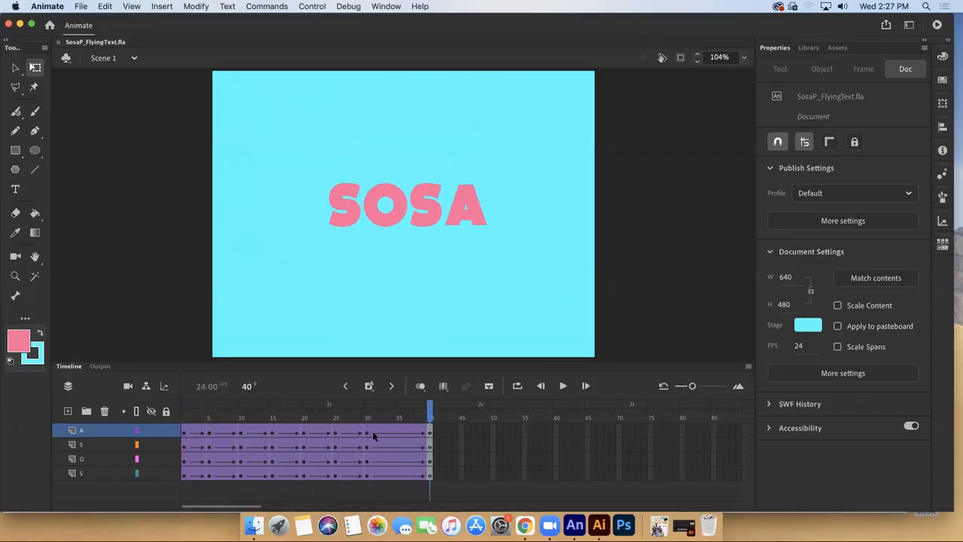